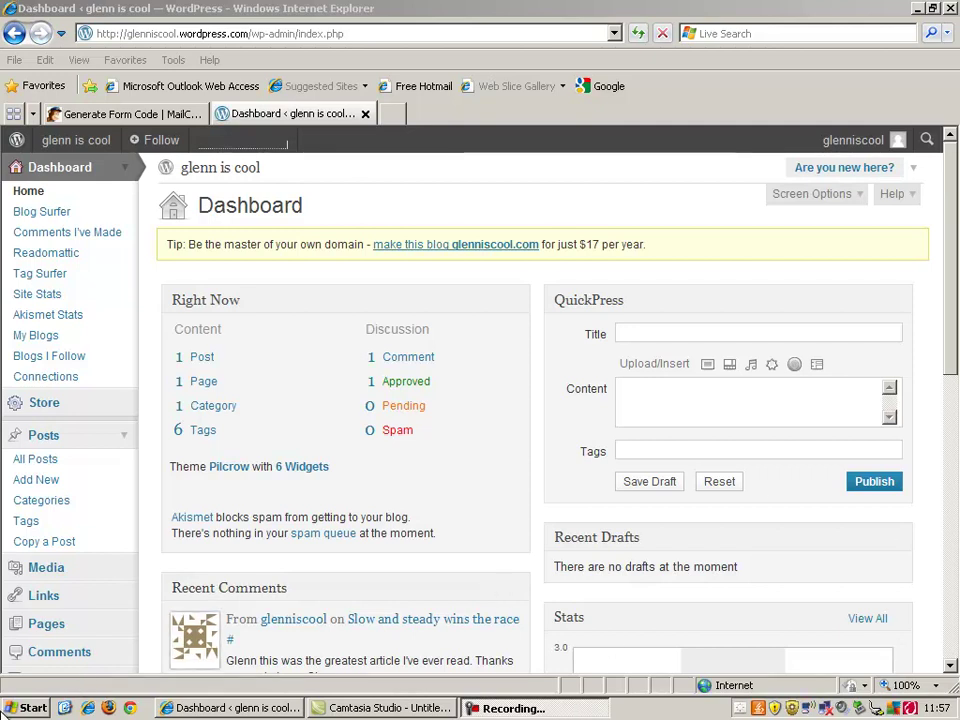
Open PDF TO UPLOAD.pdf from My Documents, entering its document open password
{"action": "key", "text": "super"}
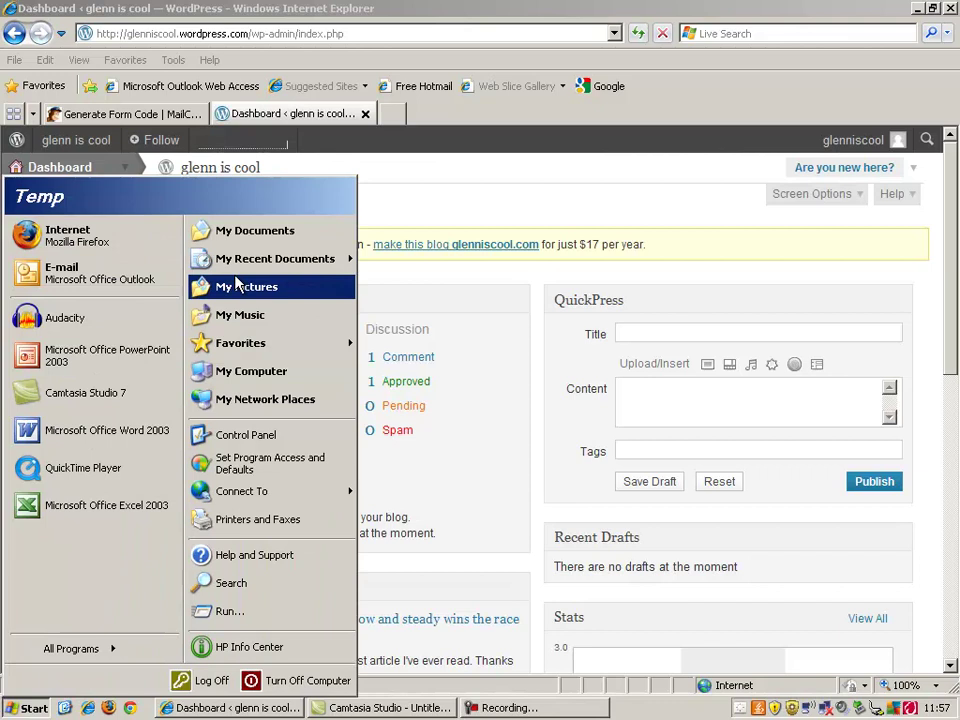
{"action": "left_click", "coordinate": [245, 230]}
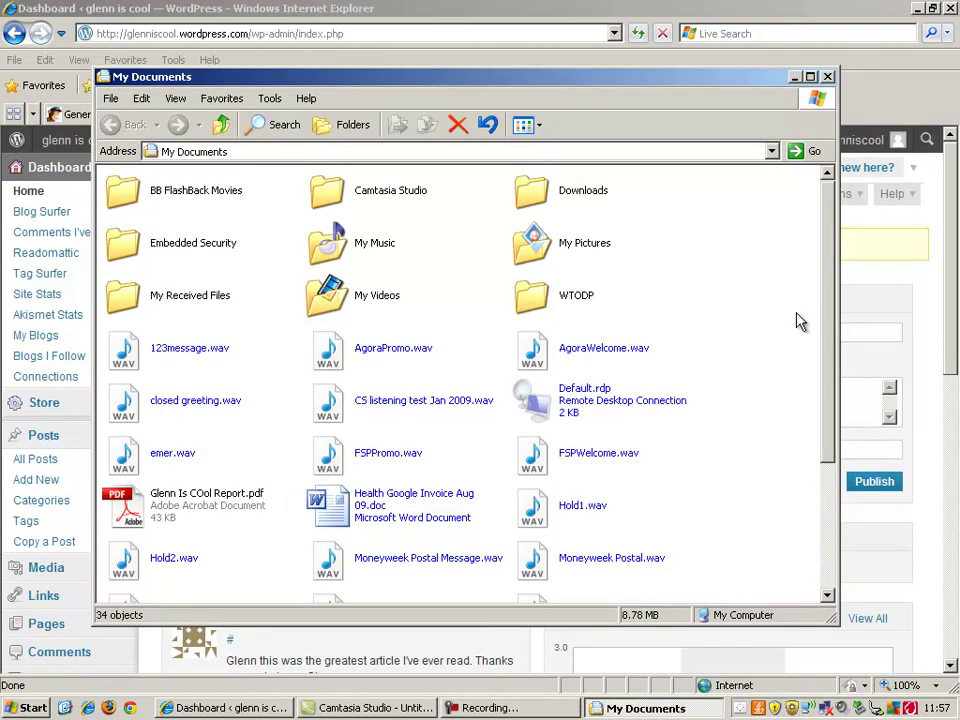
{"action": "scroll", "coordinate": [815, 490], "scroll_direction": "down", "scroll_amount": 3}
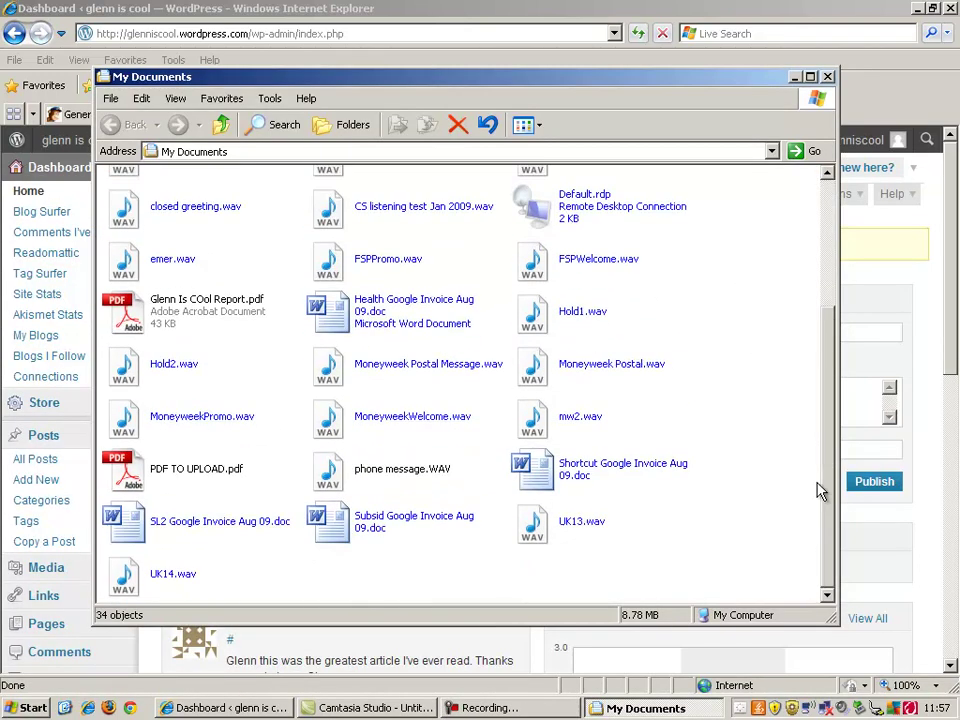
{"action": "left_click", "coordinate": [213, 480]}
{"action": "double_click", "coordinate": [213, 480]}
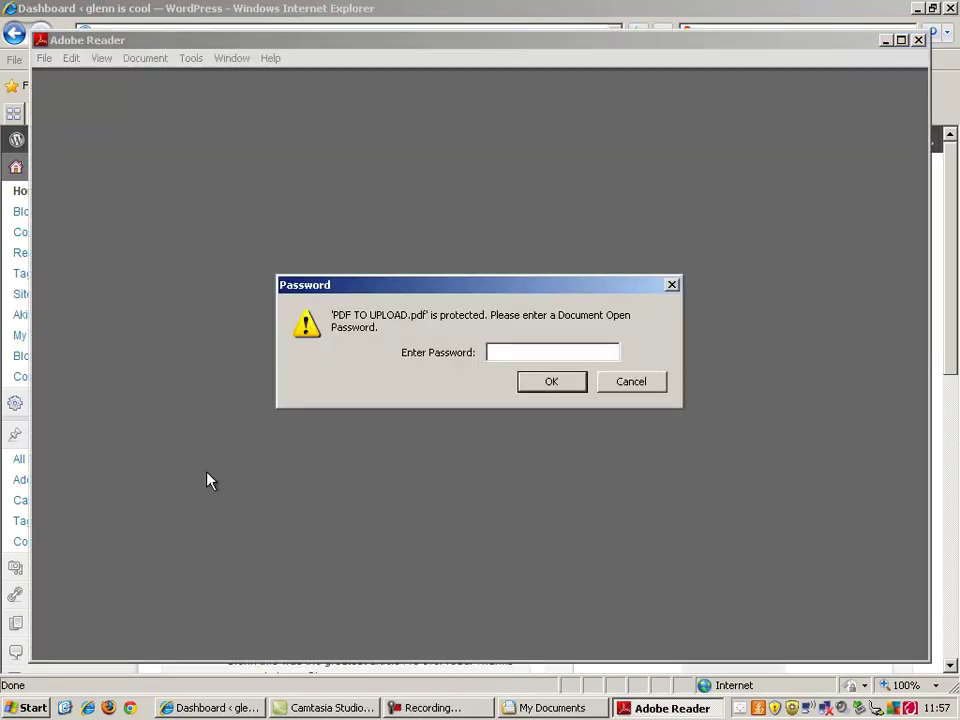
{"action": "type", "text": "***********"}
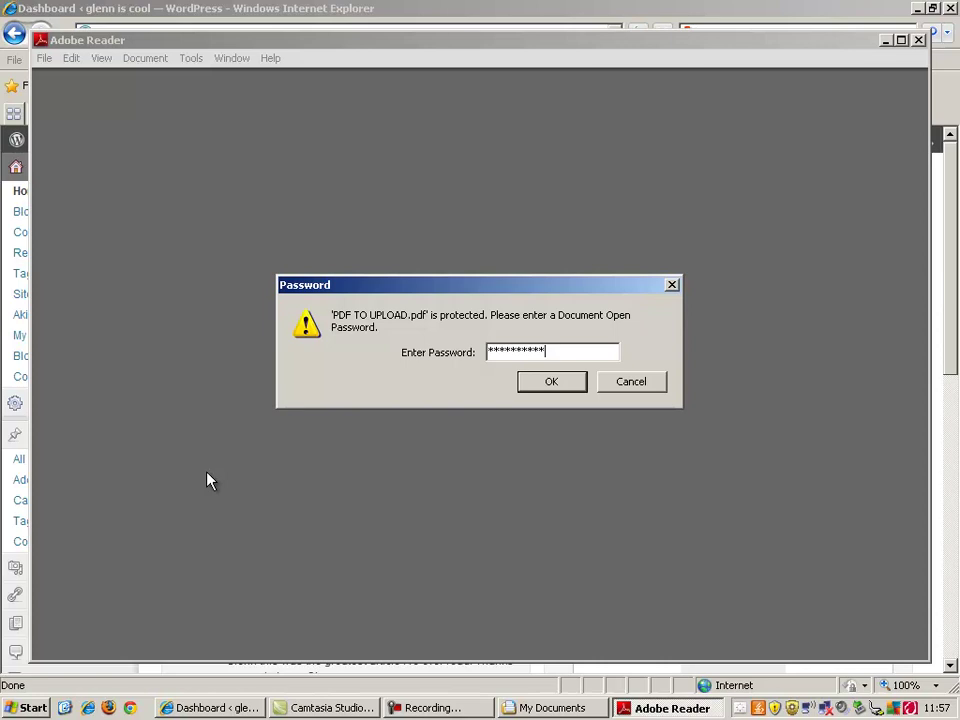
{"action": "key", "text": "Return"}
{"action": "type", "text": "************"}
{"action": "key", "text": "Return"}
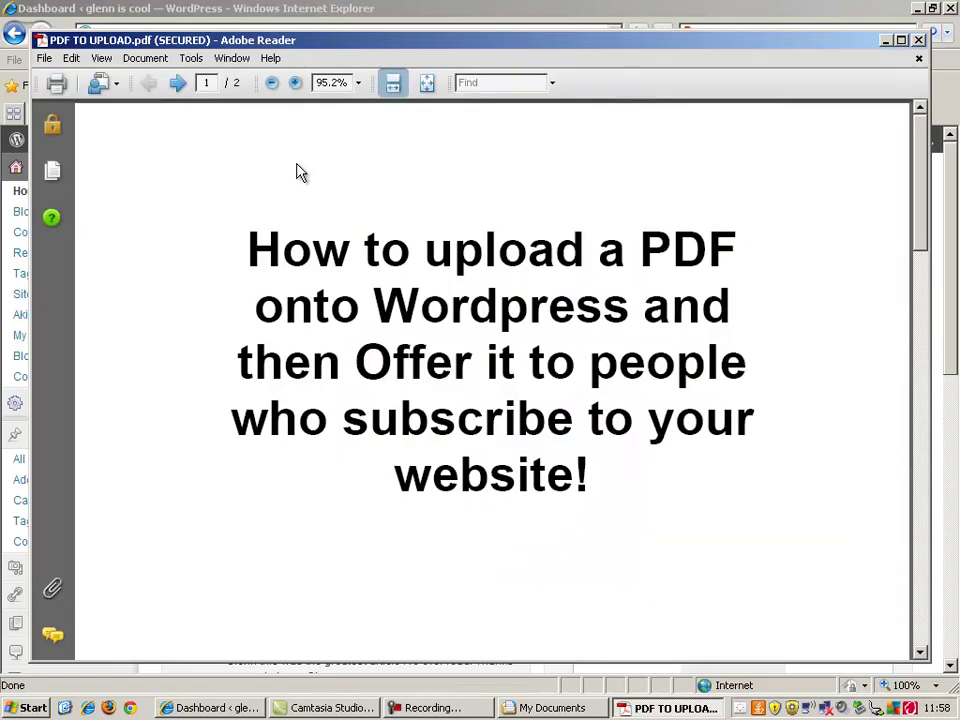
Look through both pages of the PDF in whole-page view and close it along with the My Documents window
{"action": "left_click", "coordinate": [427, 82]}
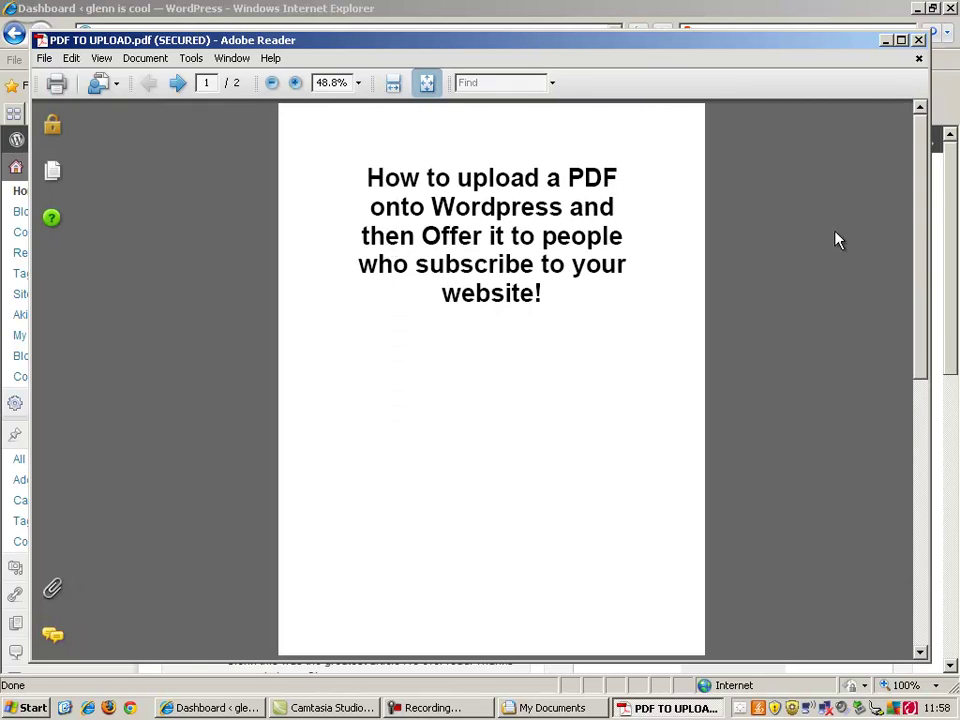
{"action": "left_click_drag", "start_coordinate": [912, 228], "coordinate": [884, 516]}
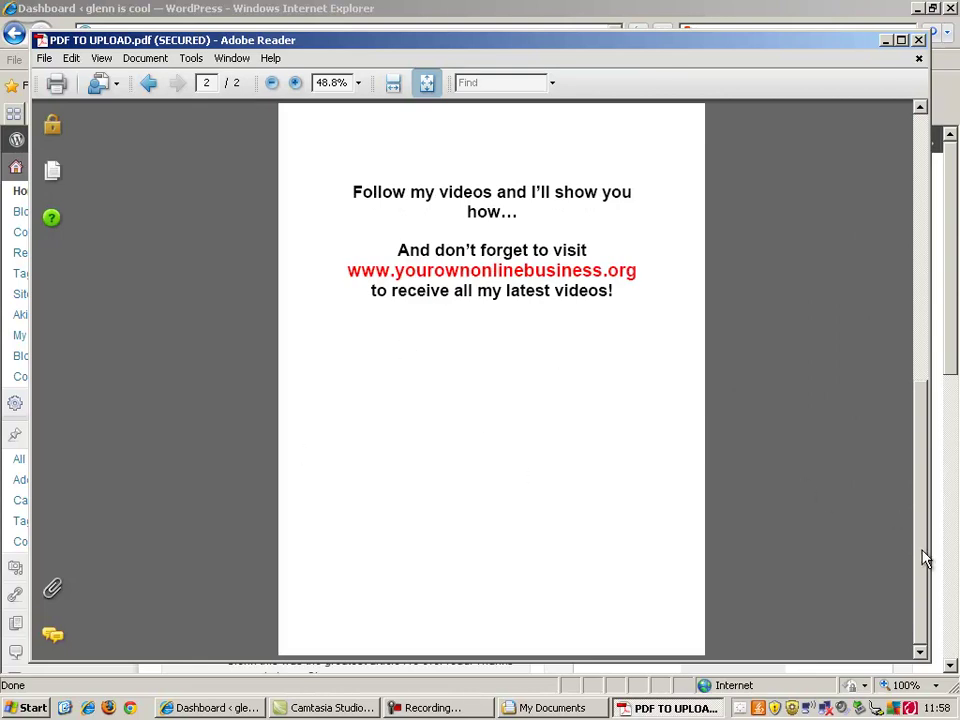
{"action": "mouse_move", "coordinate": [926, 557]}
{"action": "left_mouse_down"}
{"action": "mouse_move", "coordinate": [936, 369]}
{"action": "mouse_move", "coordinate": [945, 556]}
{"action": "left_mouse_up"}
{"action": "key", "text": "alt+F4"}
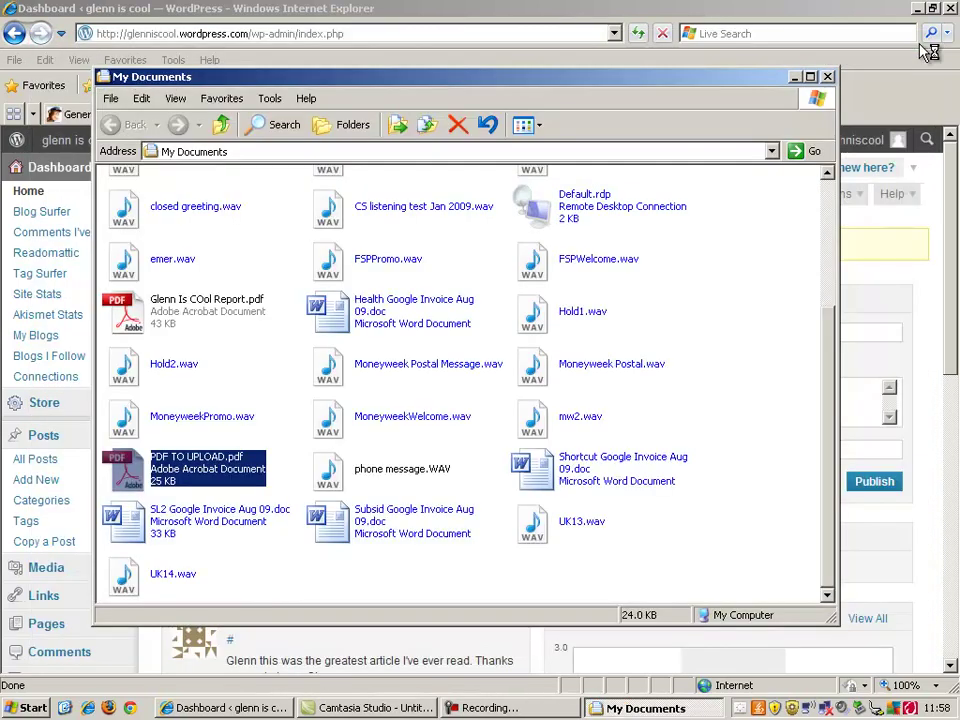
{"action": "left_click", "coordinate": [827, 77]}
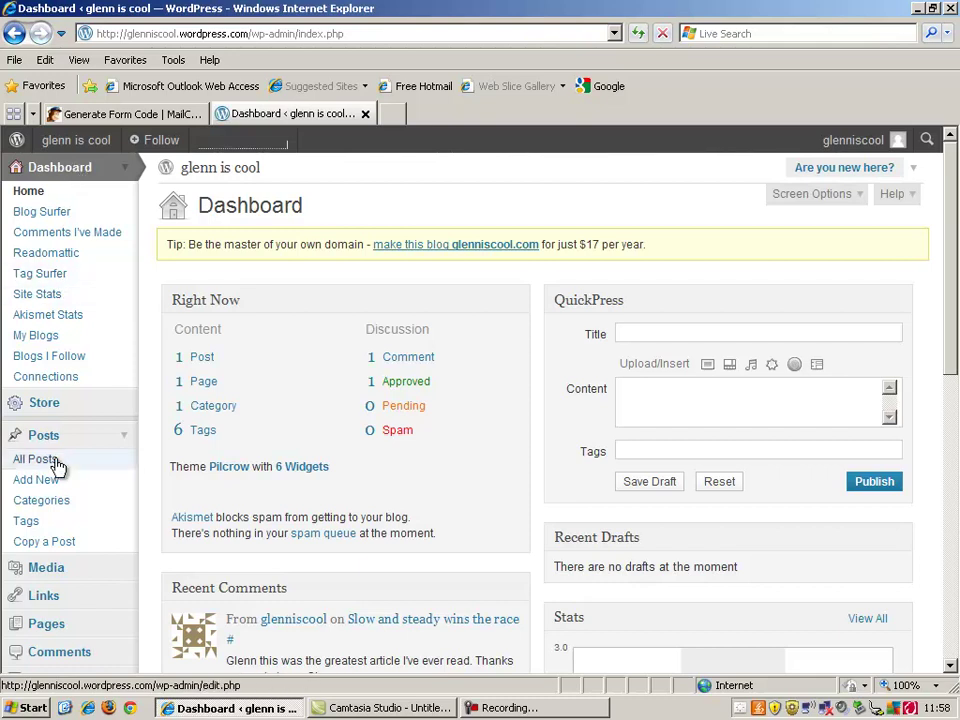
Upload PDF TO UPLOAD.pdf from My Documents to the blog's media library
{"action": "left_click", "coordinate": [46, 577]}
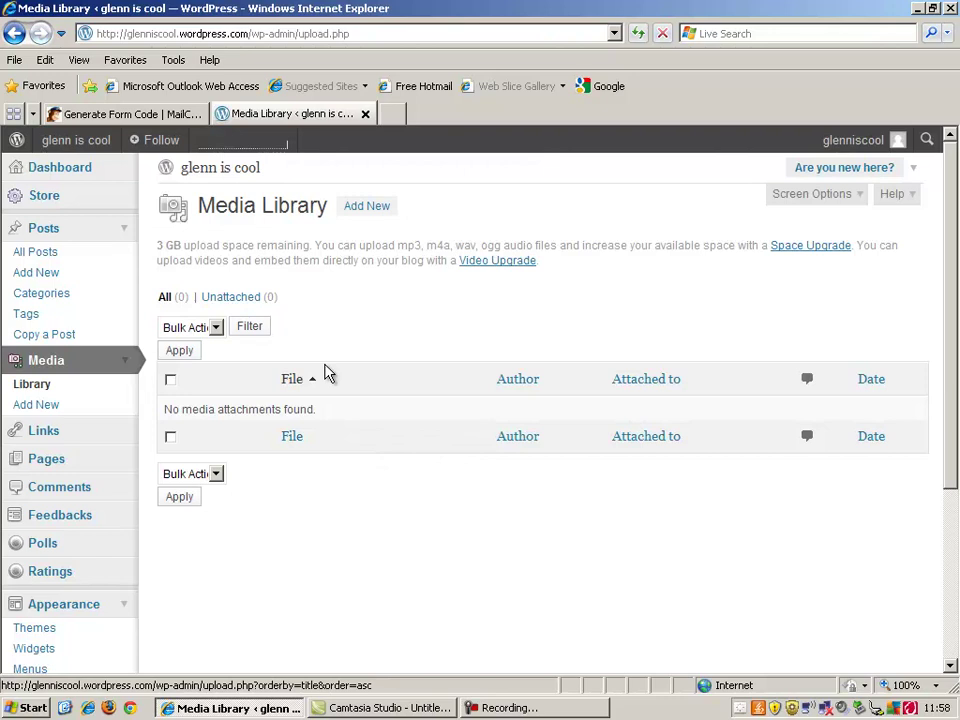
{"action": "left_click", "coordinate": [374, 207]}
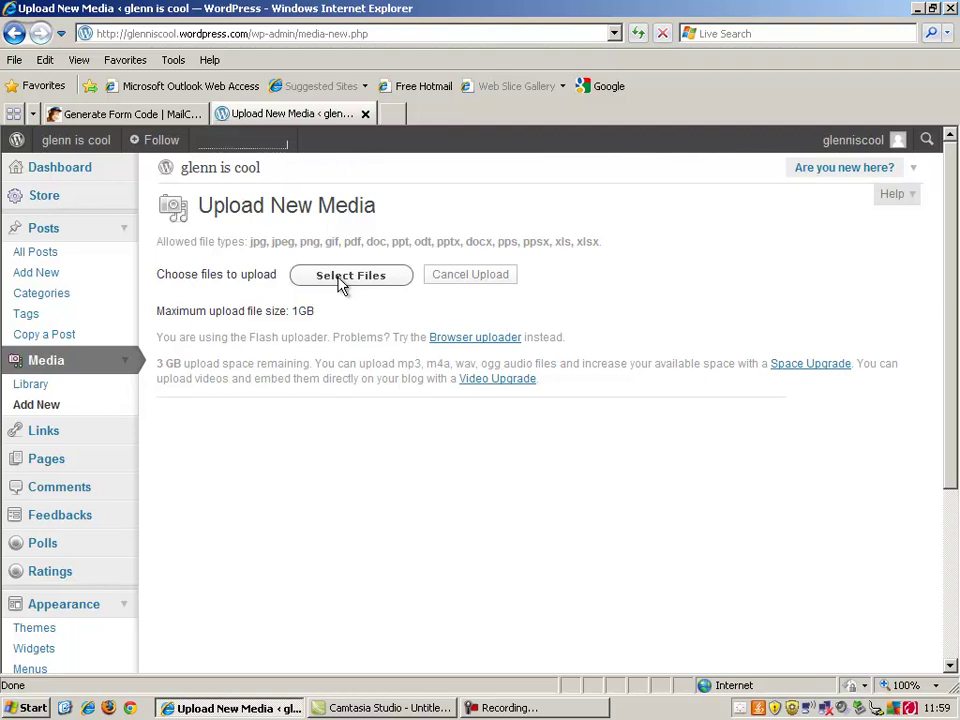
{"action": "left_click", "coordinate": [340, 283]}
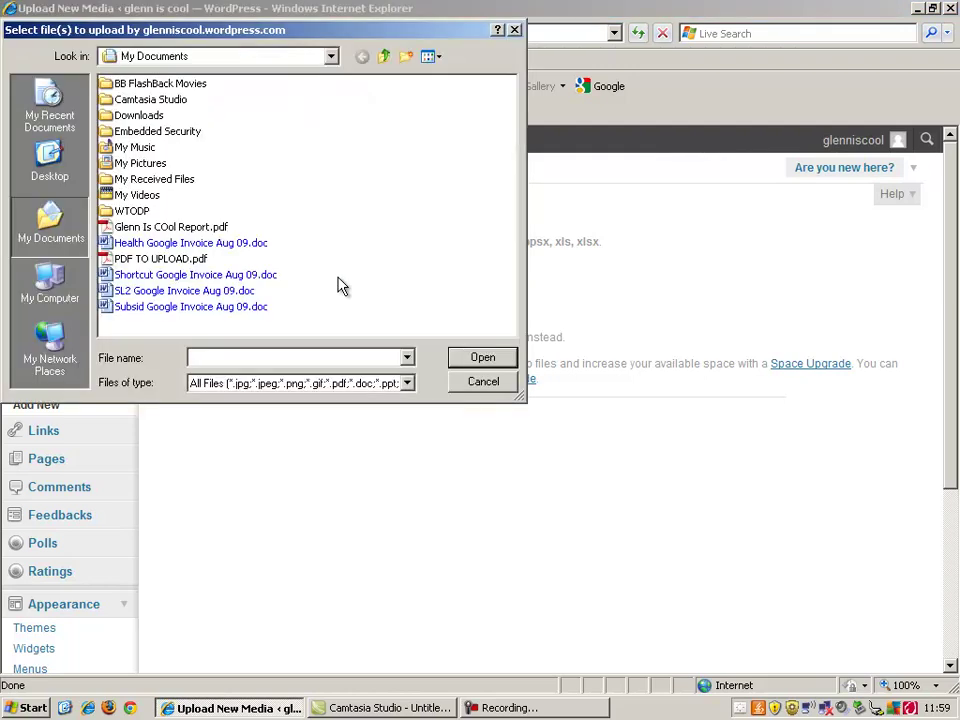
{"action": "left_click", "coordinate": [187, 259]}
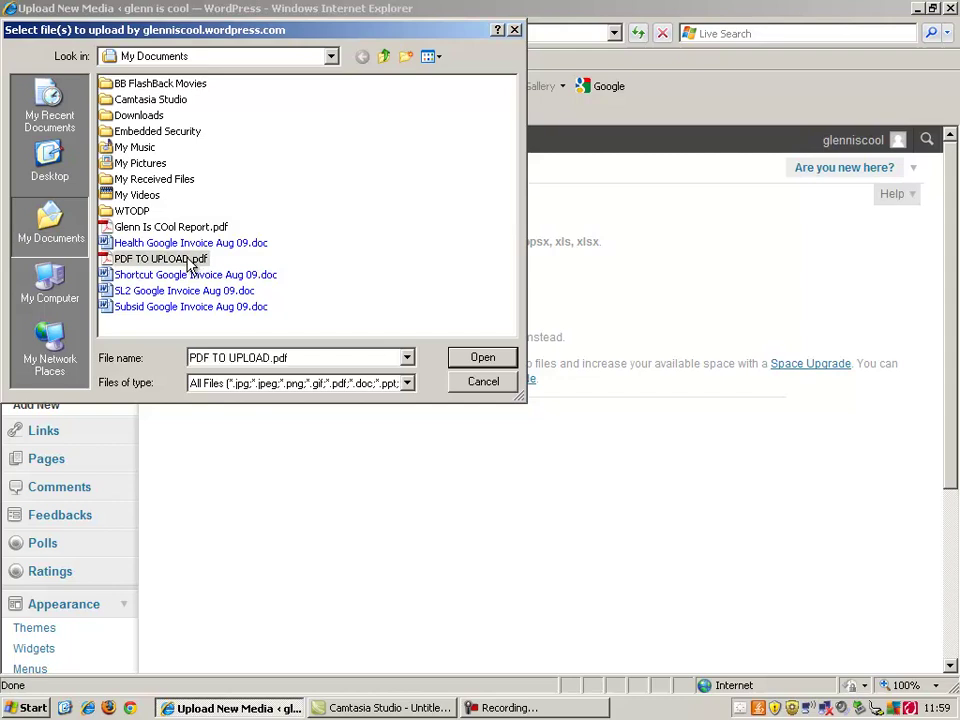
{"action": "left_click", "coordinate": [481, 357]}
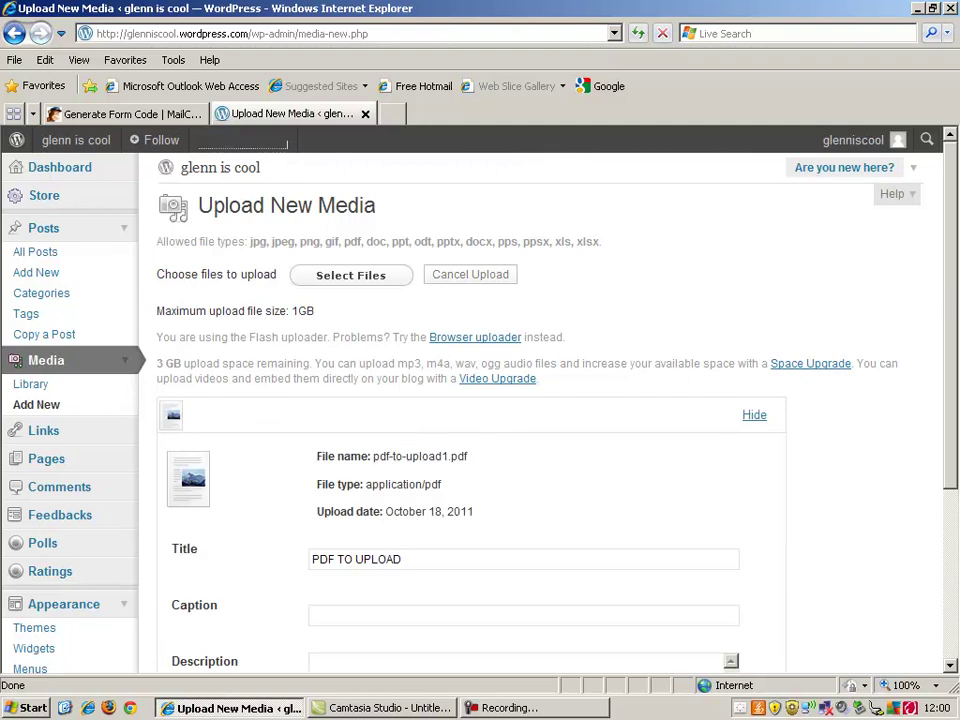
Give the uploaded PDF the description "Free Guide for Subscribers" and save all changes
{"action": "left_click_drag", "start_coordinate": [955, 300], "coordinate": [949, 414]}
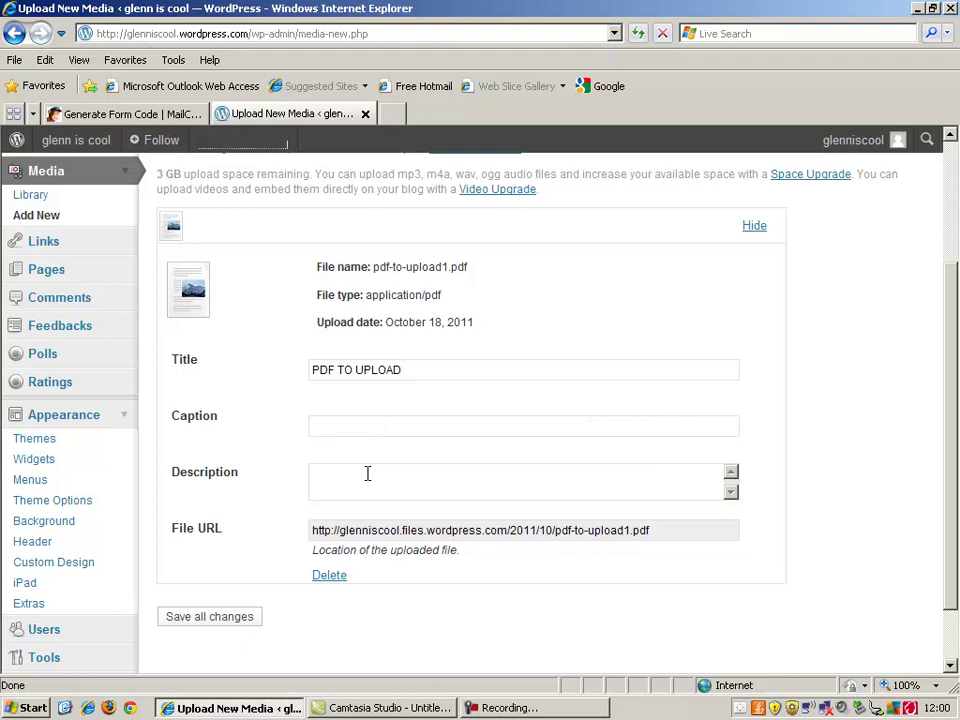
{"action": "left_click", "coordinate": [367, 473]}
{"action": "type", "text": "Free Guide for Subscribers"}
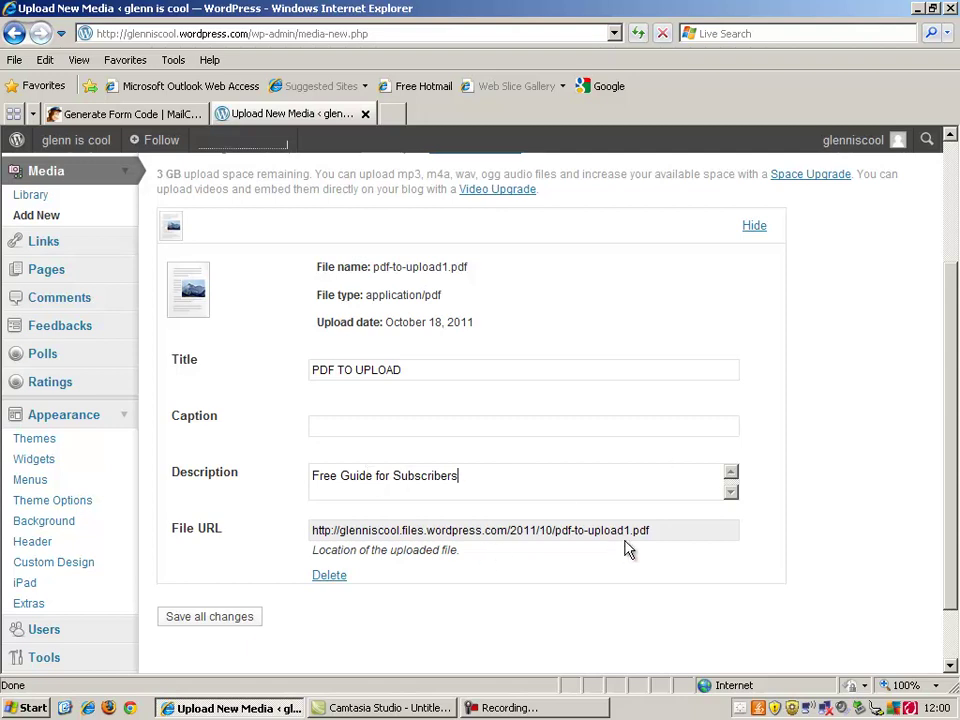
{"action": "left_click", "coordinate": [572, 538]}
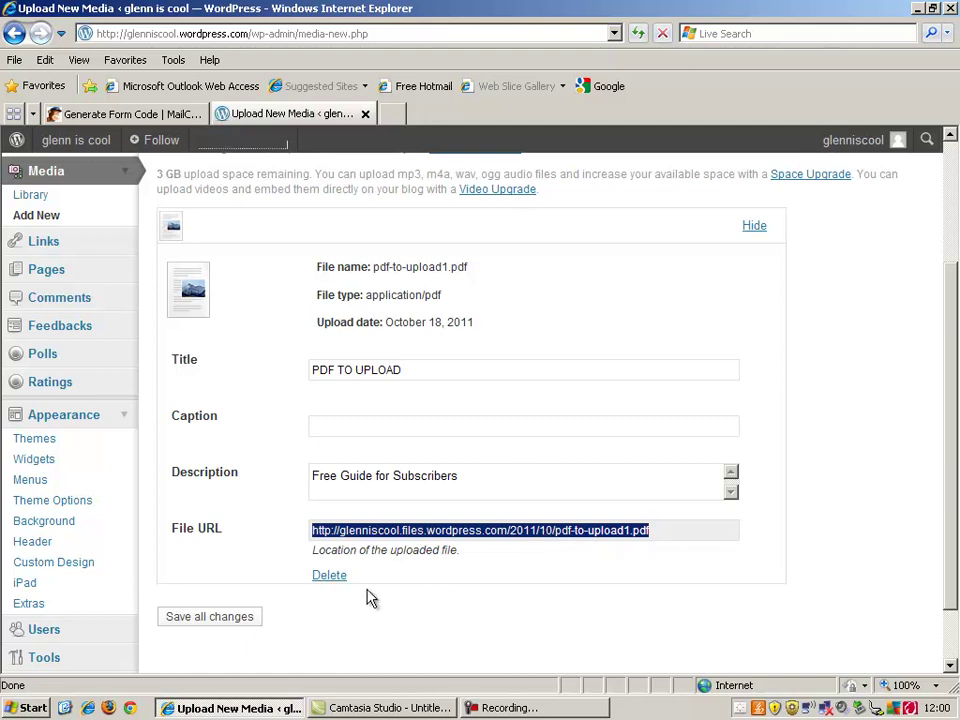
{"action": "left_click", "coordinate": [233, 618]}
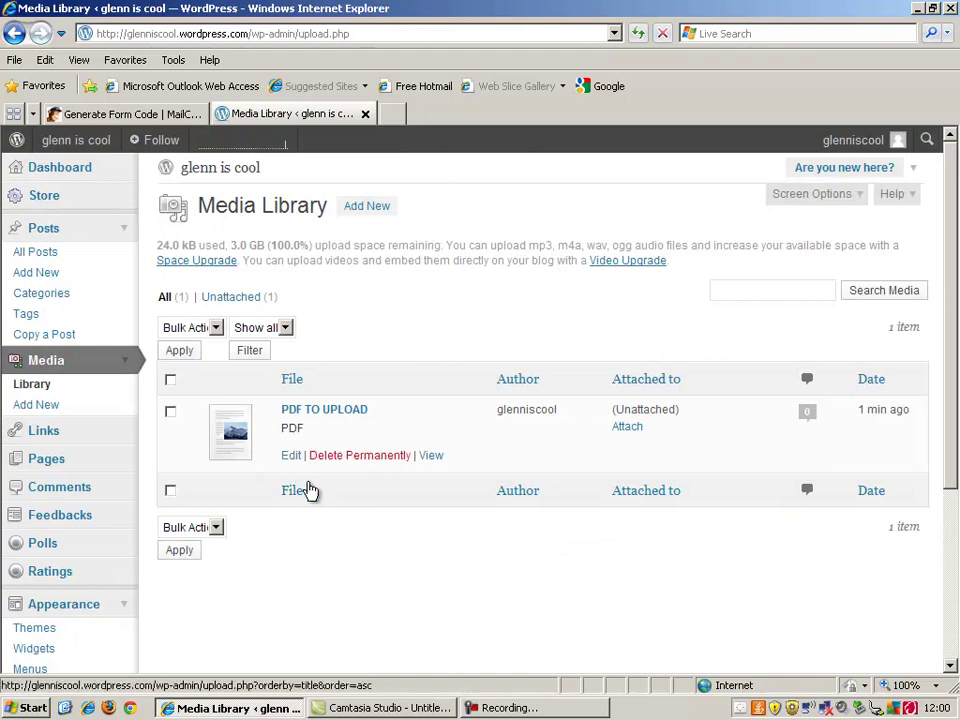
Select the file URL in the uploaded PDF's media details and close the WordPress page
{"action": "left_click", "coordinate": [316, 410]}
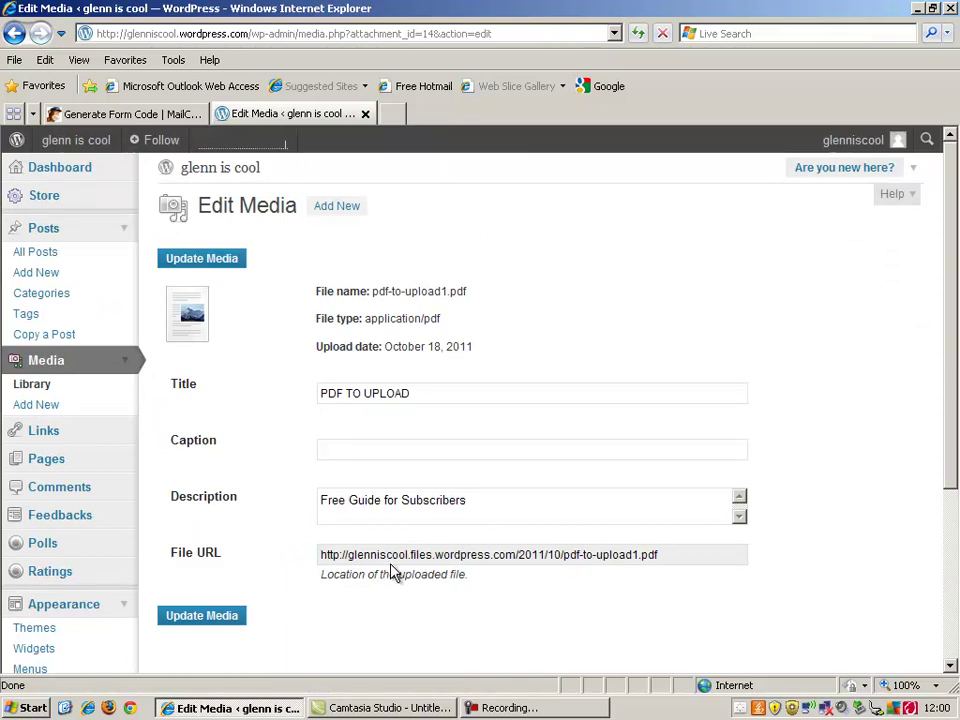
{"action": "triple_click", "coordinate": [421, 555]}
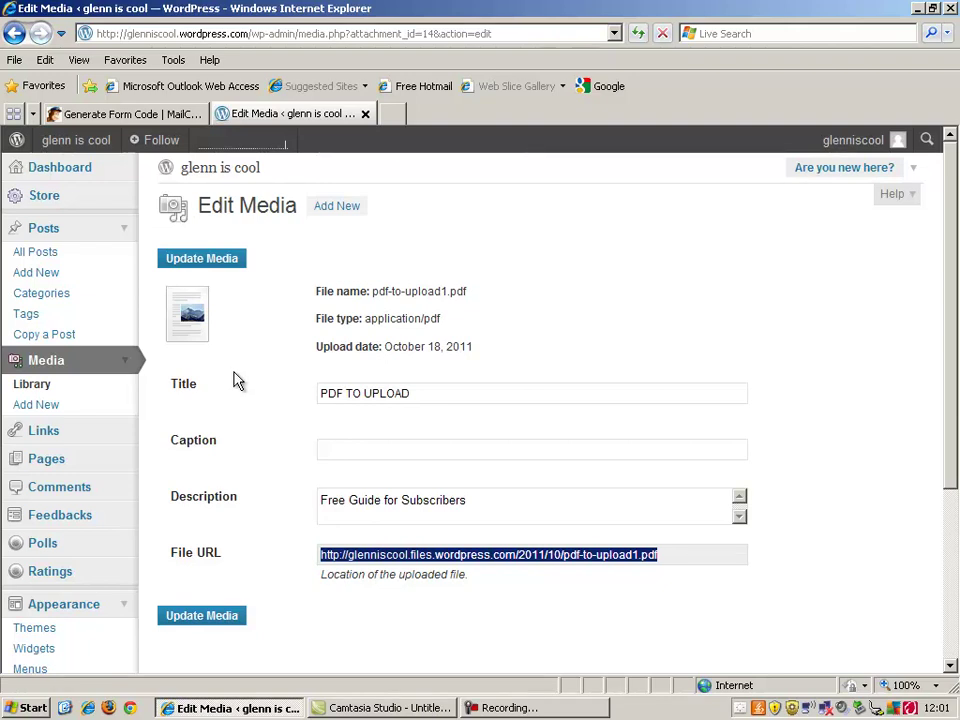
{"action": "left_click", "coordinate": [365, 114]}
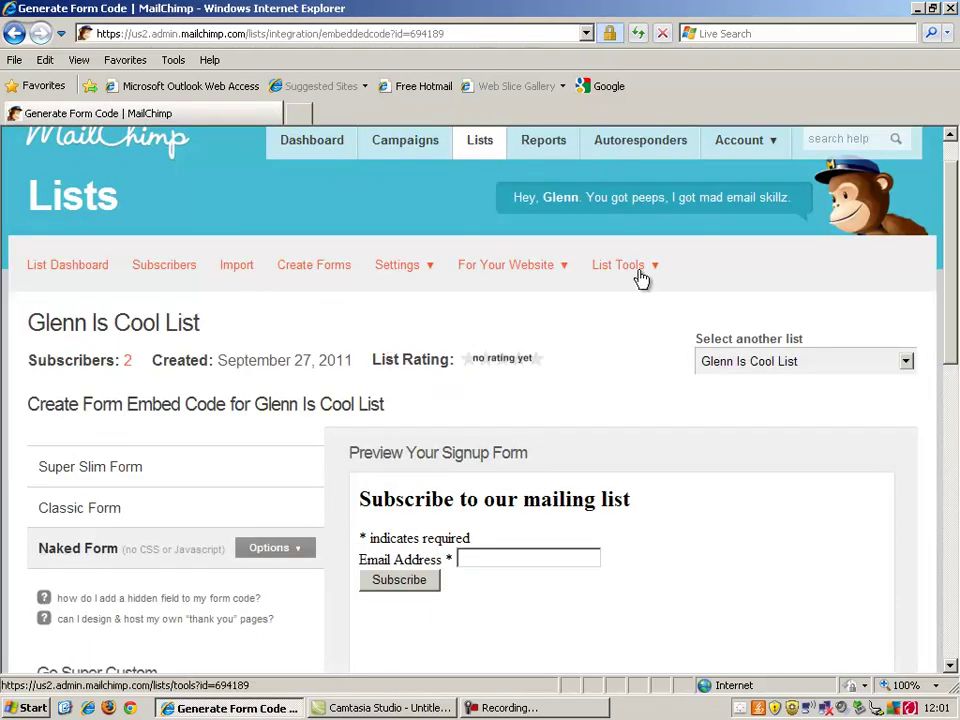
Create a regular ol' campaign in MailChimp and address it to the entire subscriber list
{"action": "scroll", "coordinate": [480, 245], "scroll_direction": "up", "scroll_amount": 1}
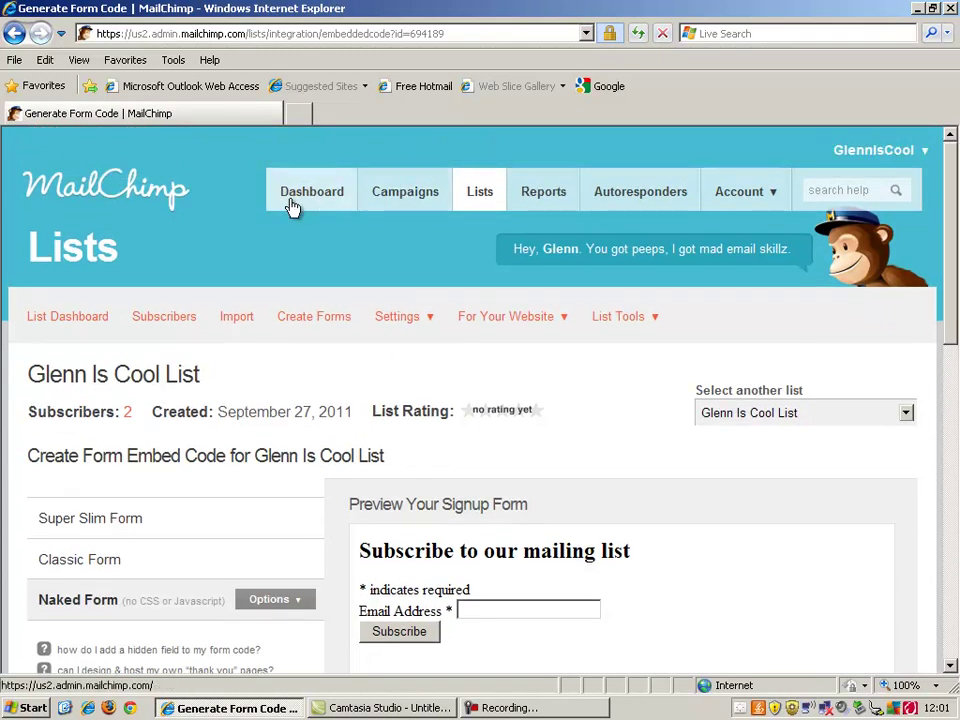
{"action": "left_click", "coordinate": [291, 206]}
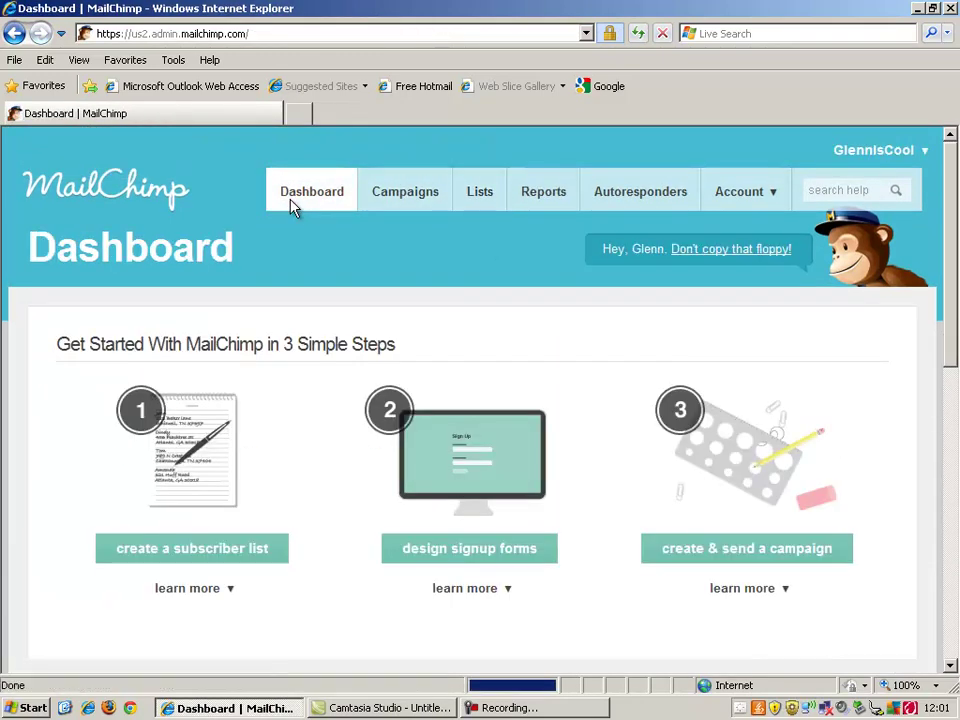
{"action": "left_click", "coordinate": [418, 199]}
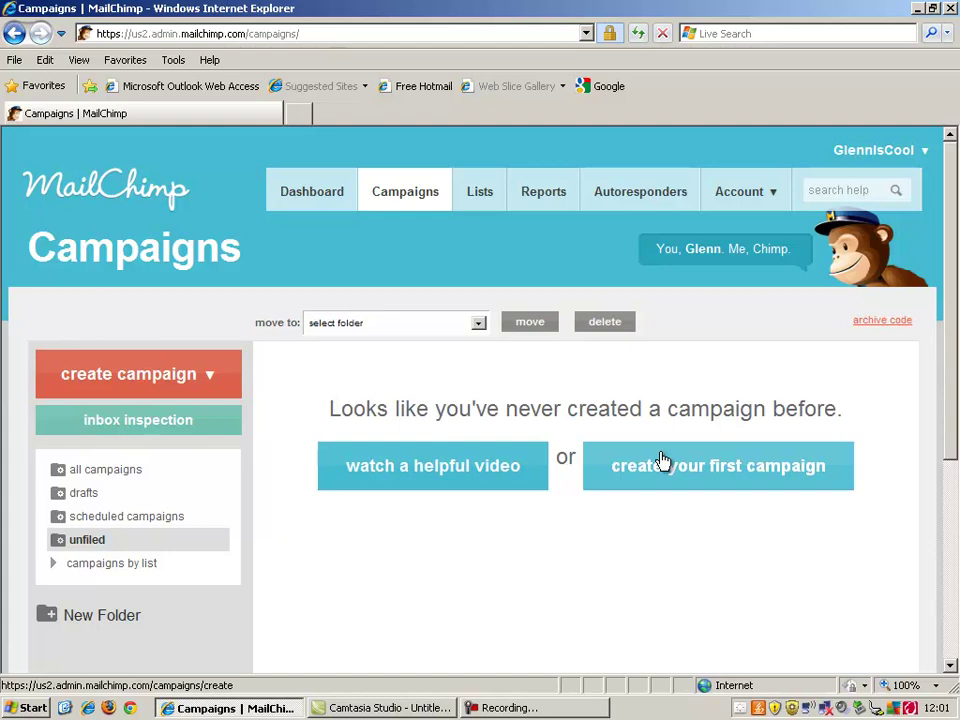
{"action": "left_click", "coordinate": [661, 459]}
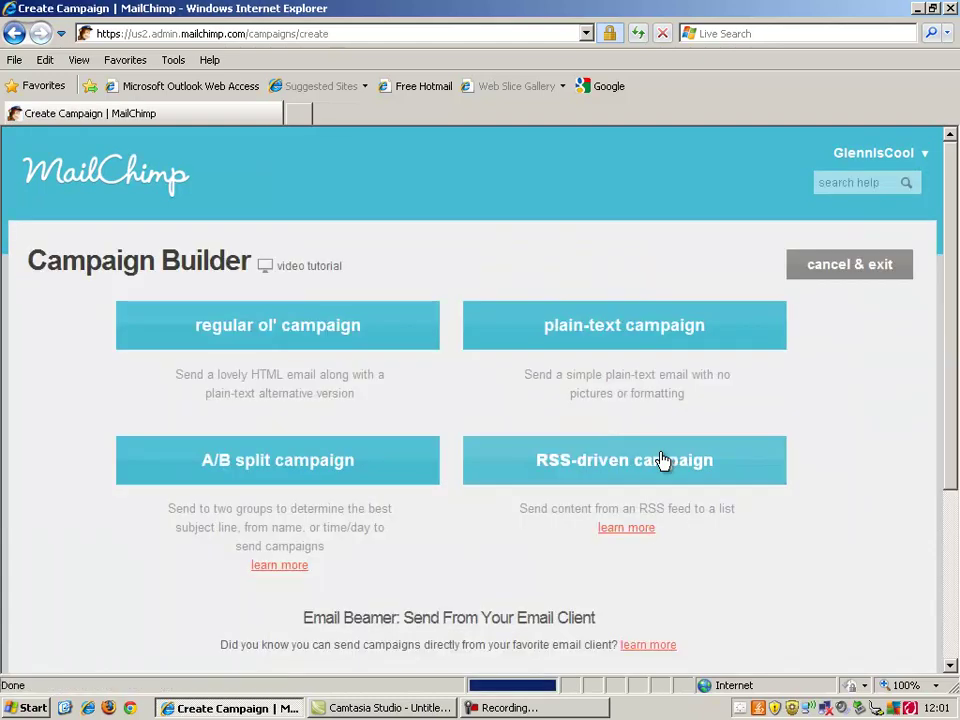
{"action": "left_click", "coordinate": [281, 338]}
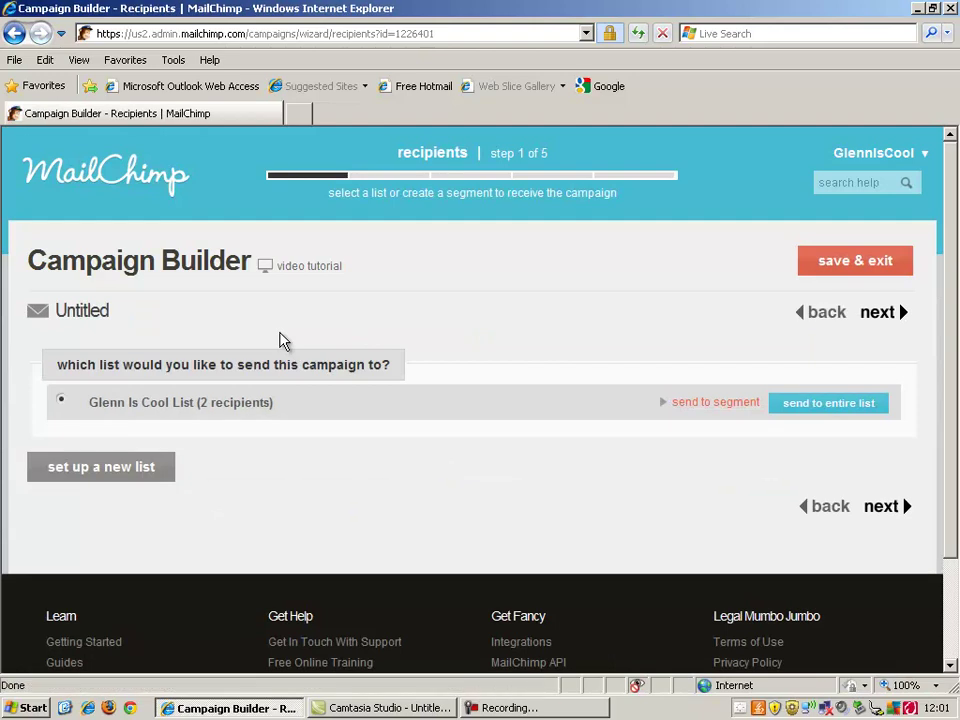
{"action": "left_click", "coordinate": [836, 408]}
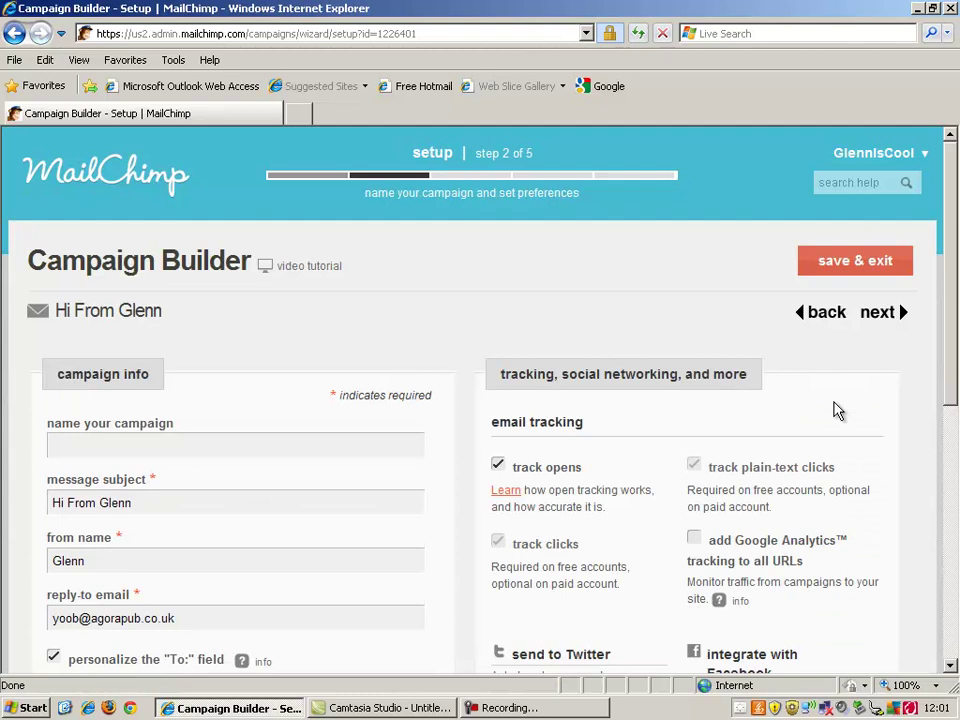
Name the campaign "Free Guide" and set its message subject to "Download your free guide"
{"action": "left_click", "coordinate": [348, 444]}
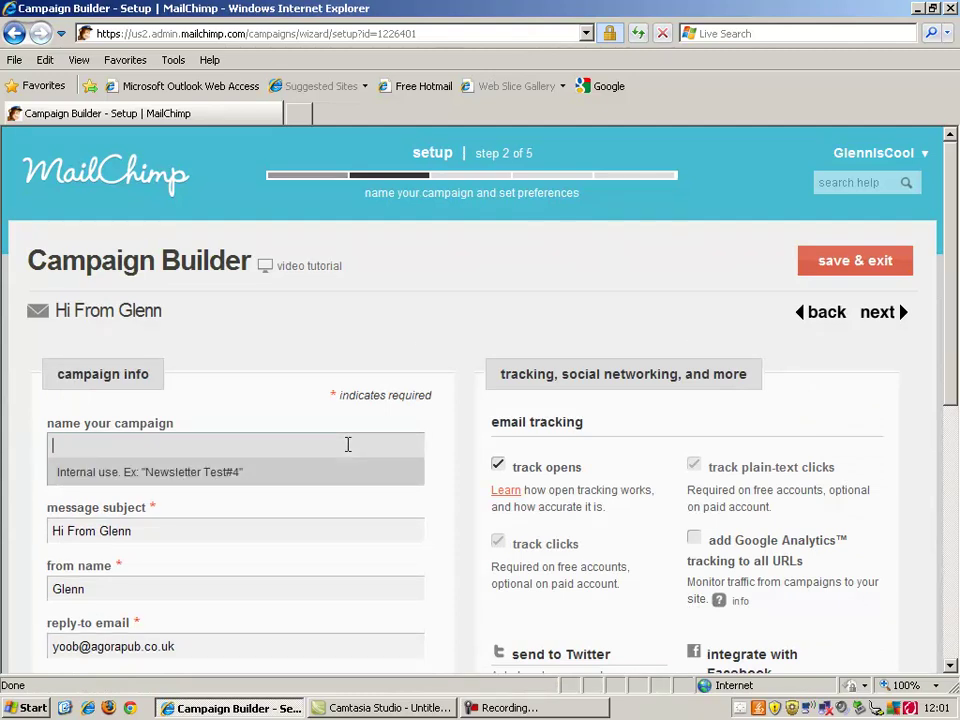
{"action": "type", "text": "FreGuide"}
{"action": "key", "text": "Tab"}
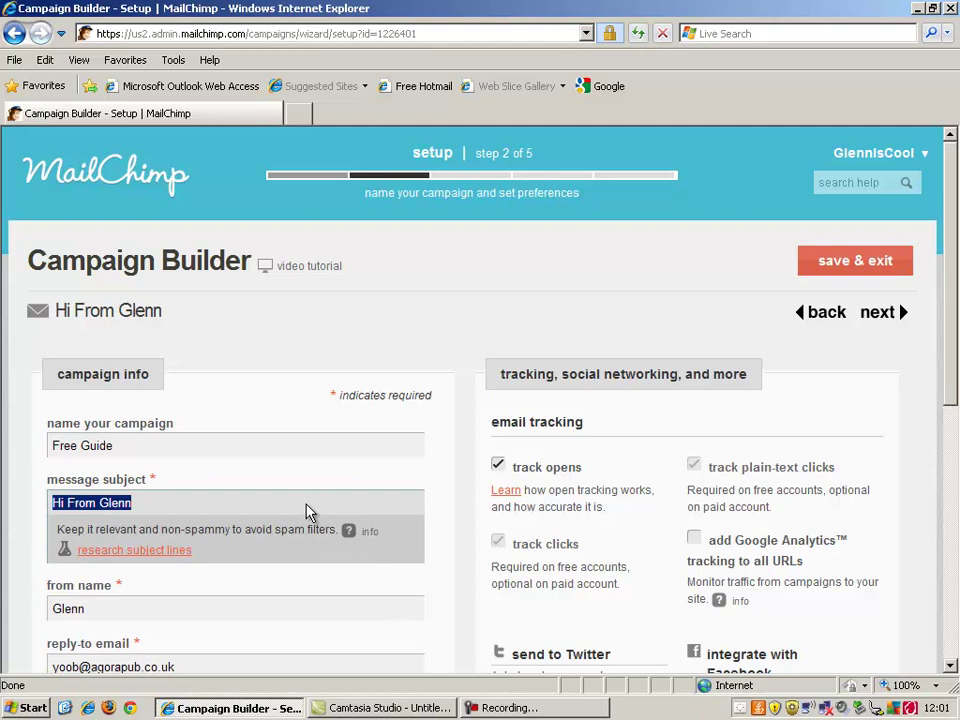
{"action": "type", "text": "Download "}
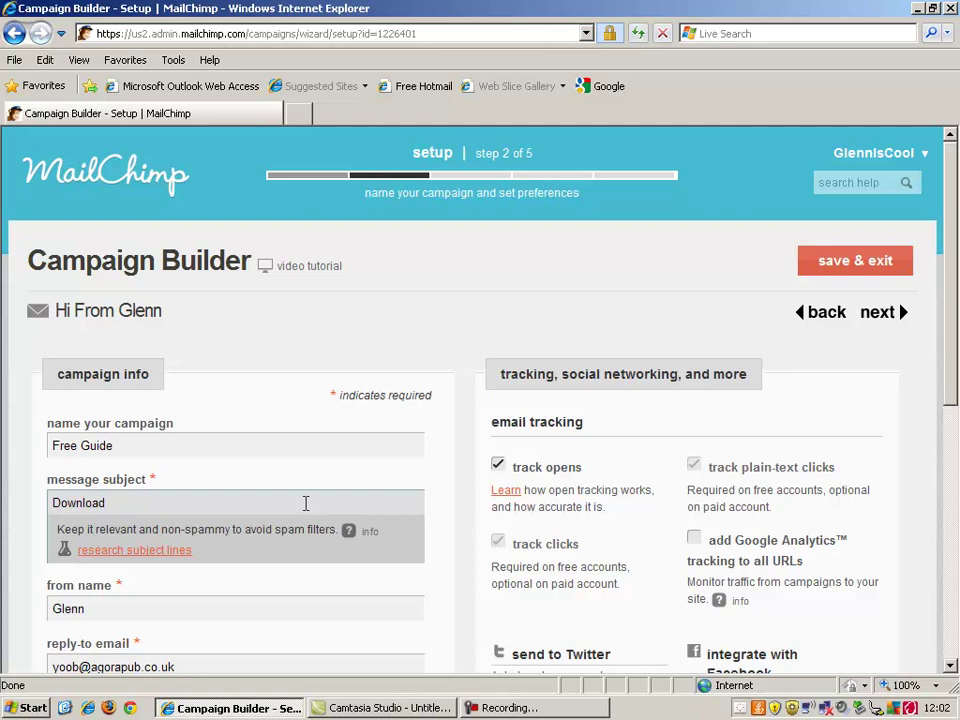
{"action": "type", "text": "your free Gu"}
{"action": "key", "text": "BackSpace"}
{"action": "key", "text": "BackSpace"}
Extend the campaign's from name by adding "at GlennIsCool" after the existing first name
{"action": "left_click", "coordinate": [328, 612]}
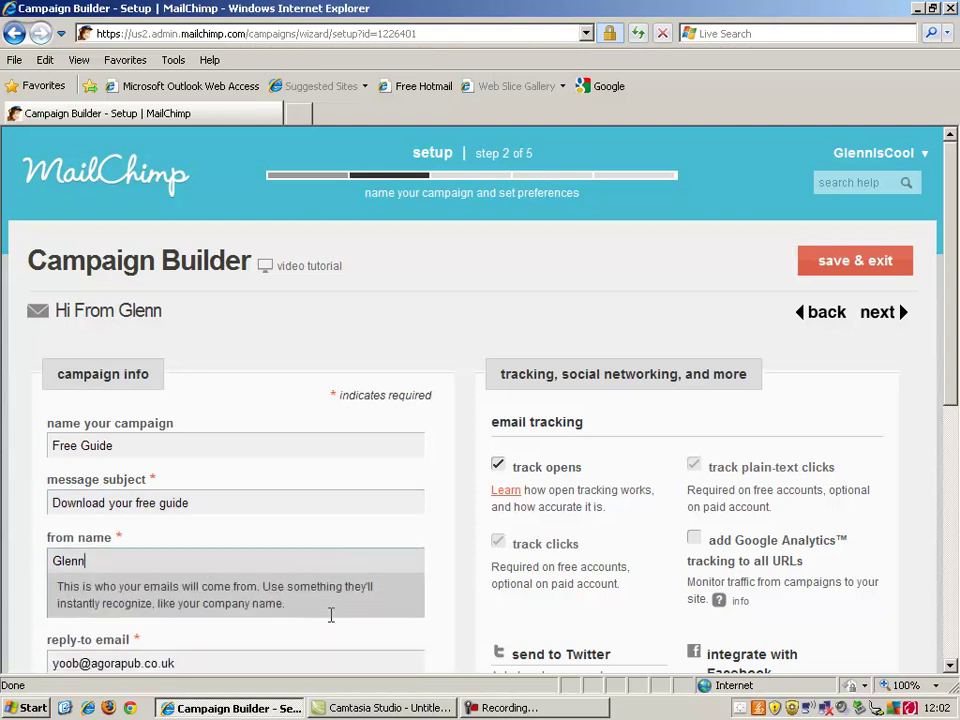
{"action": "scroll", "coordinate": [958, 290], "scroll_direction": "down", "scroll_amount": 3}
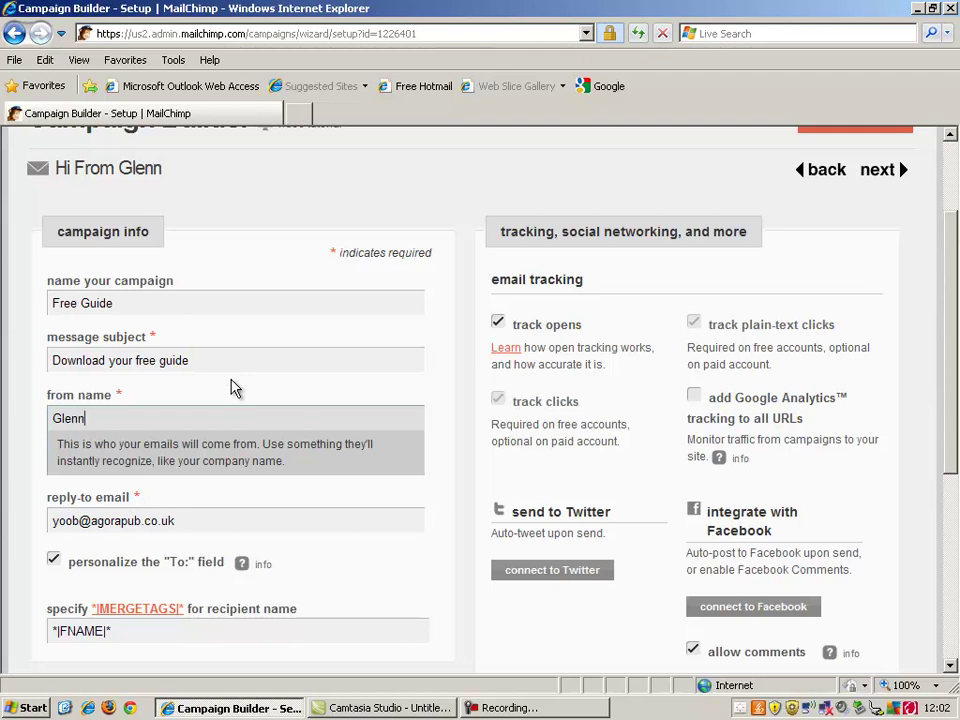
{"action": "scroll", "coordinate": [945, 345], "scroll_direction": "down", "scroll_amount": 4}
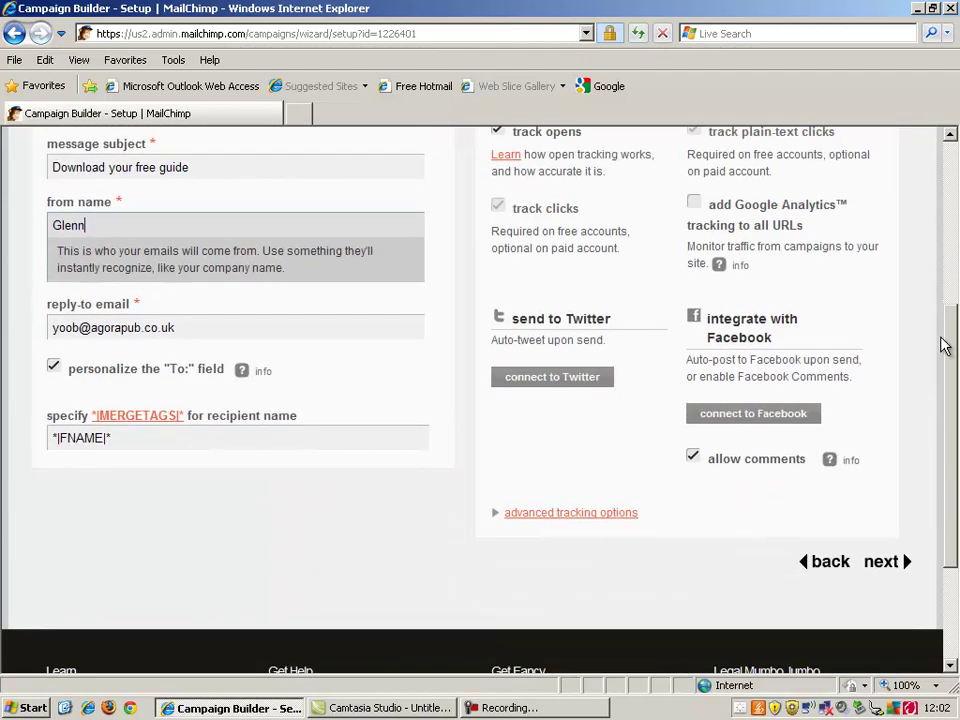
{"action": "scroll", "coordinate": [948, 368], "scroll_direction": "up", "scroll_amount": 5}
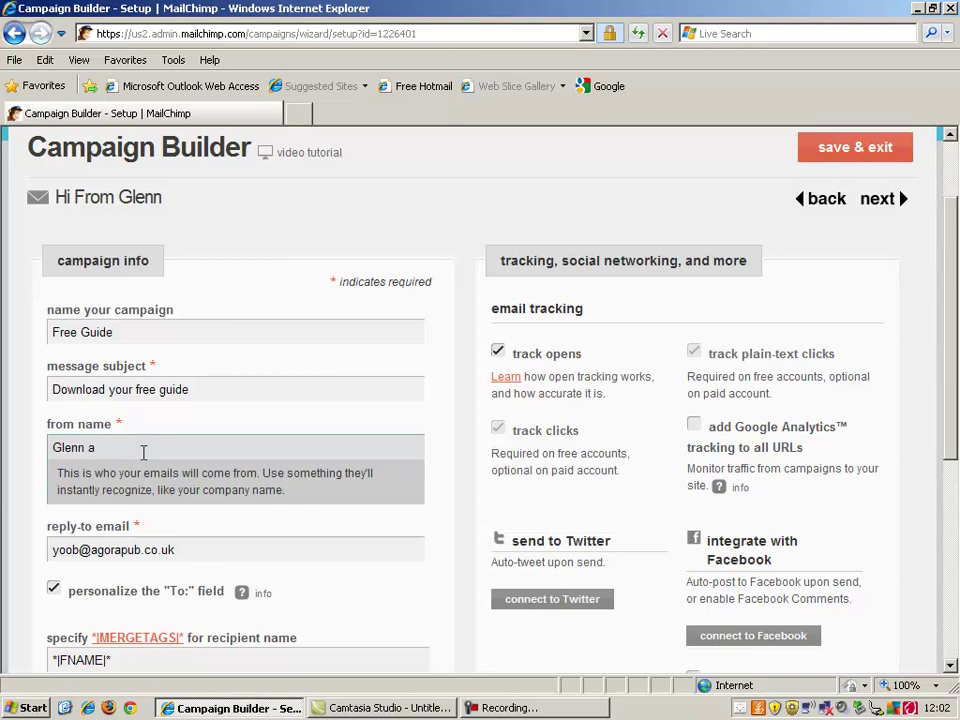
{"action": "type", "text": "at GlennIsCool"}
Keep the remaining tracking and social options as they are and continue to the email creation stage
{"action": "scroll", "coordinate": [952, 297], "scroll_direction": "down", "scroll_amount": 2}
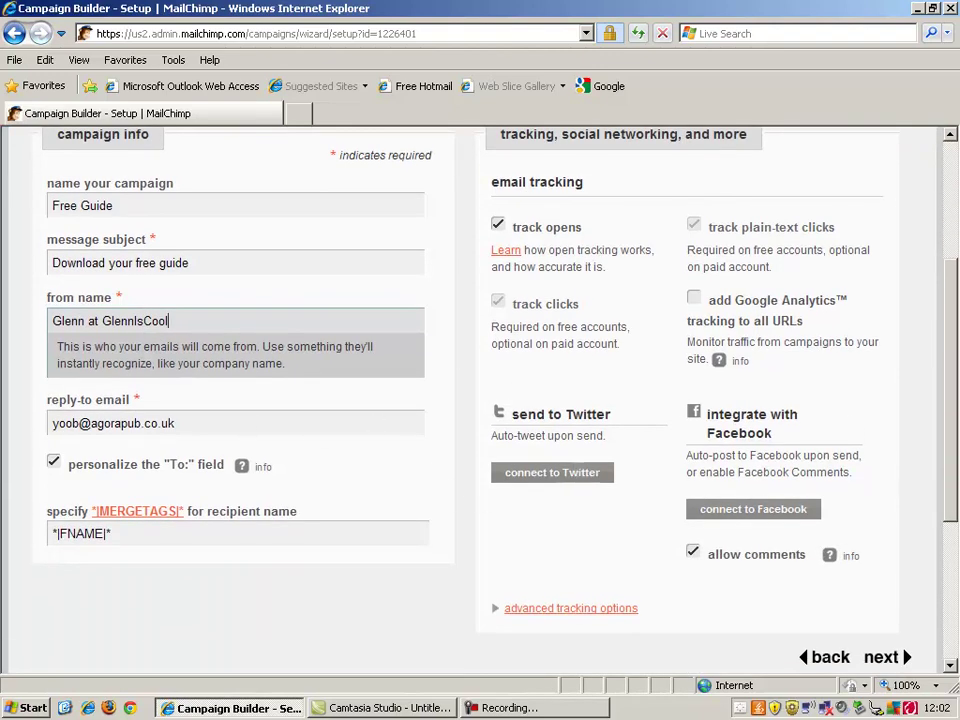
{"action": "scroll", "coordinate": [950, 462], "scroll_direction": "up", "scroll_amount": 3}
{"action": "scroll", "coordinate": [950, 462], "scroll_direction": "down", "scroll_amount": 3}
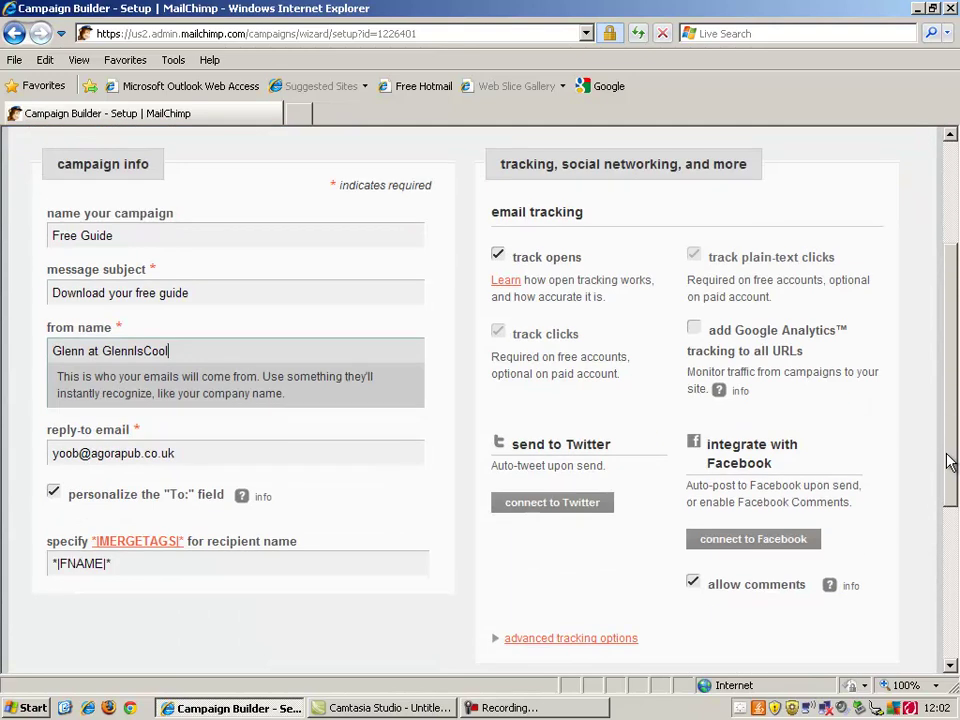
{"action": "left_click_drag", "start_coordinate": [950, 462], "coordinate": [950, 472]}
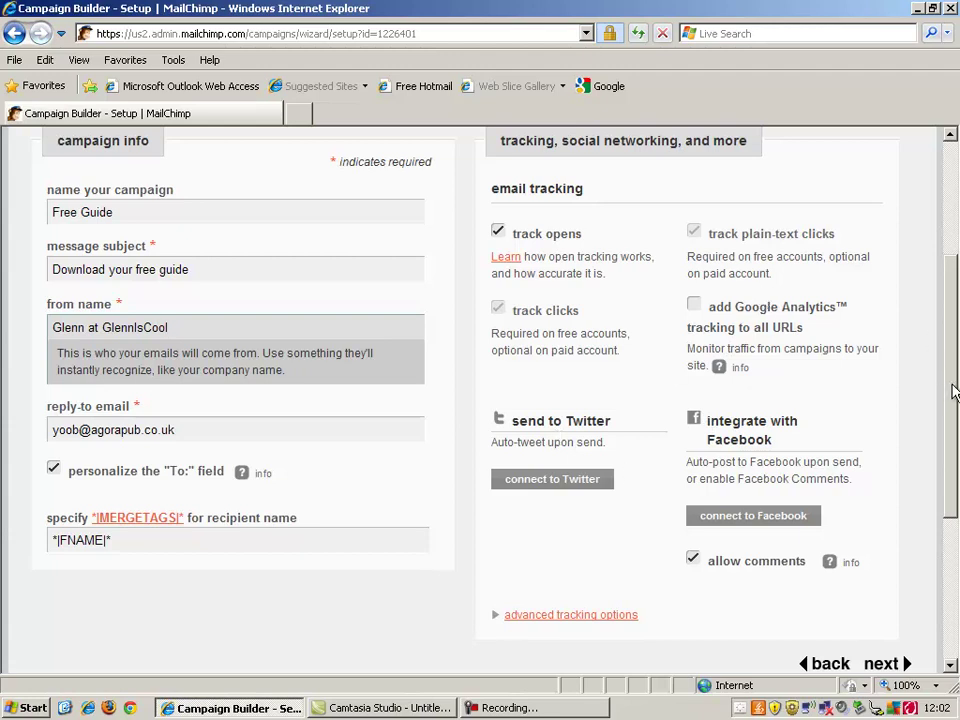
{"action": "scroll", "coordinate": [952, 390], "scroll_direction": "up", "scroll_amount": 2}
{"action": "scroll", "coordinate": [952, 410], "scroll_direction": "down", "scroll_amount": 3}
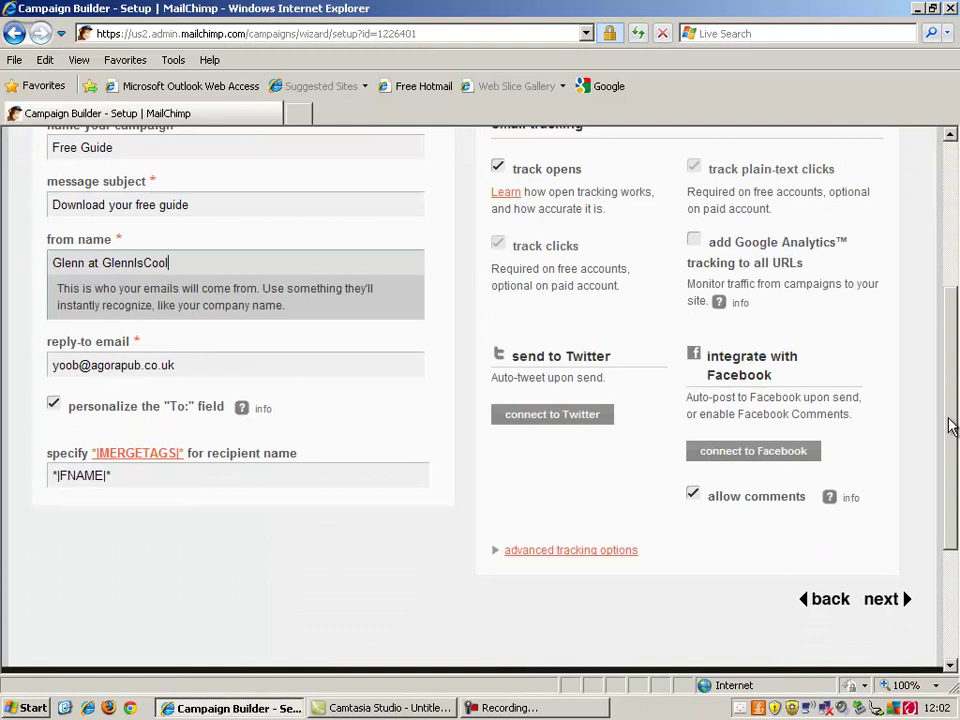
{"action": "left_click", "coordinate": [893, 600]}
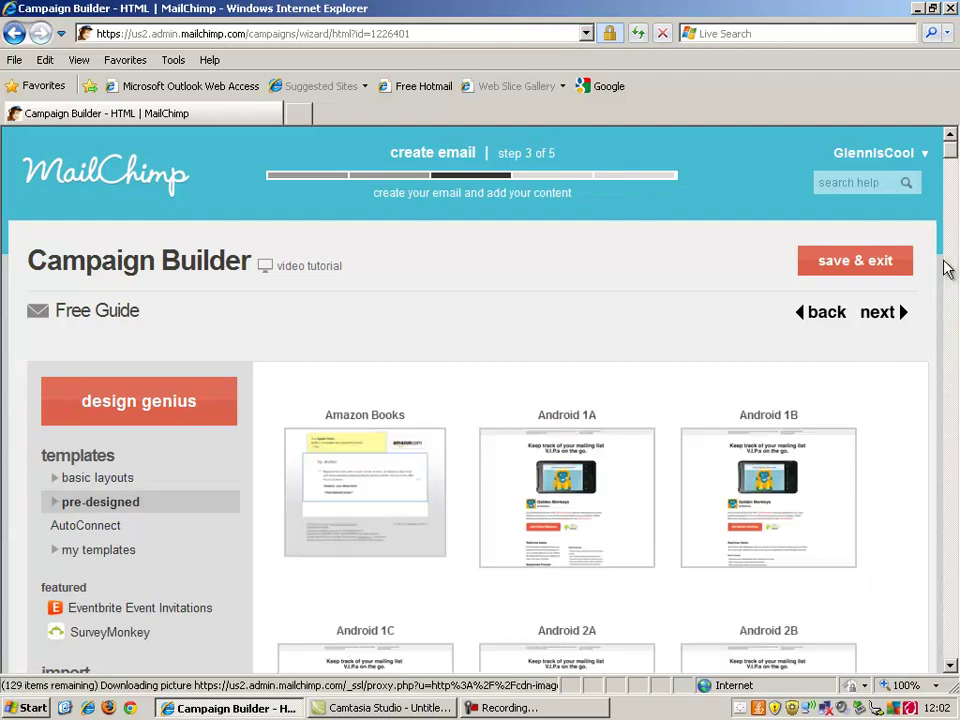
Choose the pre-designed template "Elegant Newsletter 3" for the email
{"action": "scroll", "coordinate": [948, 275], "scroll_direction": "down", "scroll_amount": 5}
{"action": "scroll", "coordinate": [948, 275], "scroll_direction": "down", "scroll_amount": 5}
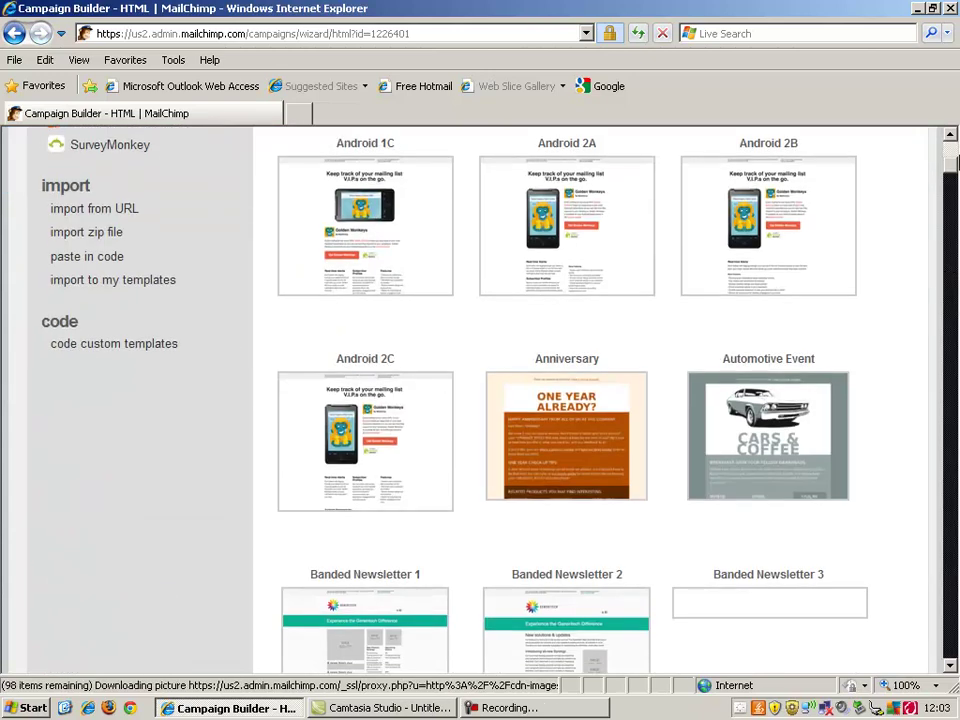
{"action": "left_click_drag", "start_coordinate": [952, 160], "coordinate": [947, 282]}
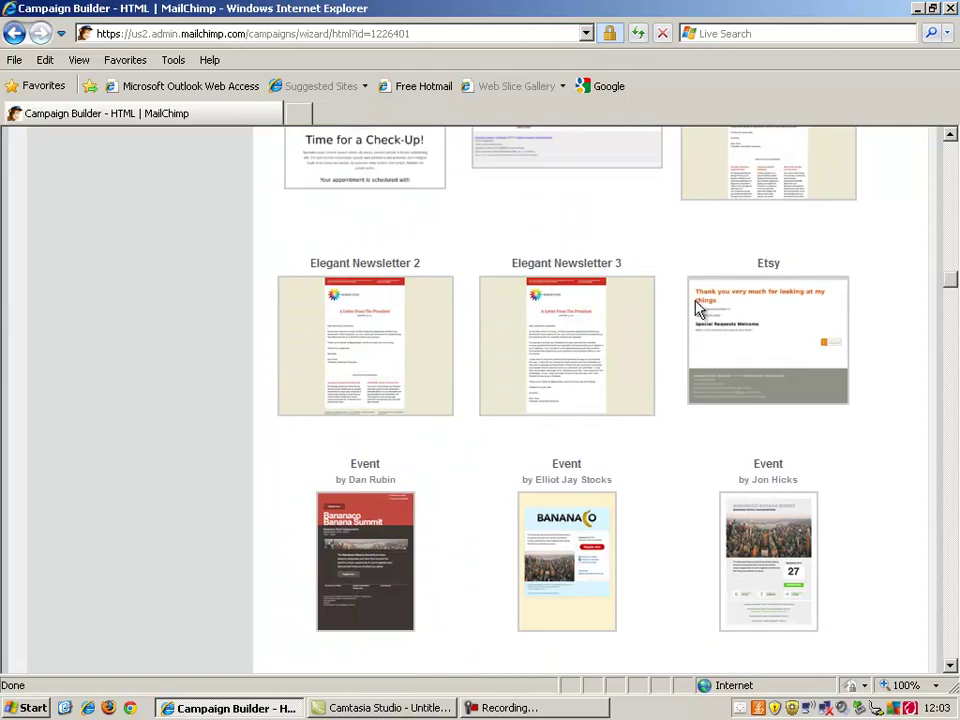
{"action": "left_click", "coordinate": [530, 390]}
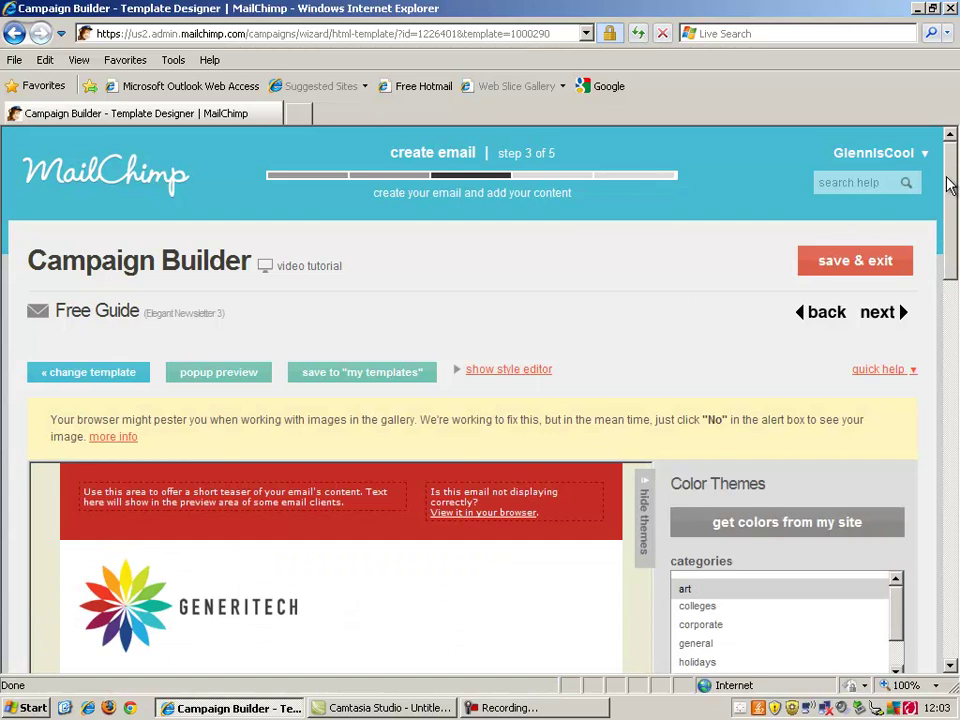
Open the letter's main body text for editing and delete all of its placeholder content
{"action": "left_click_drag", "start_coordinate": [950, 210], "coordinate": [945, 381]}
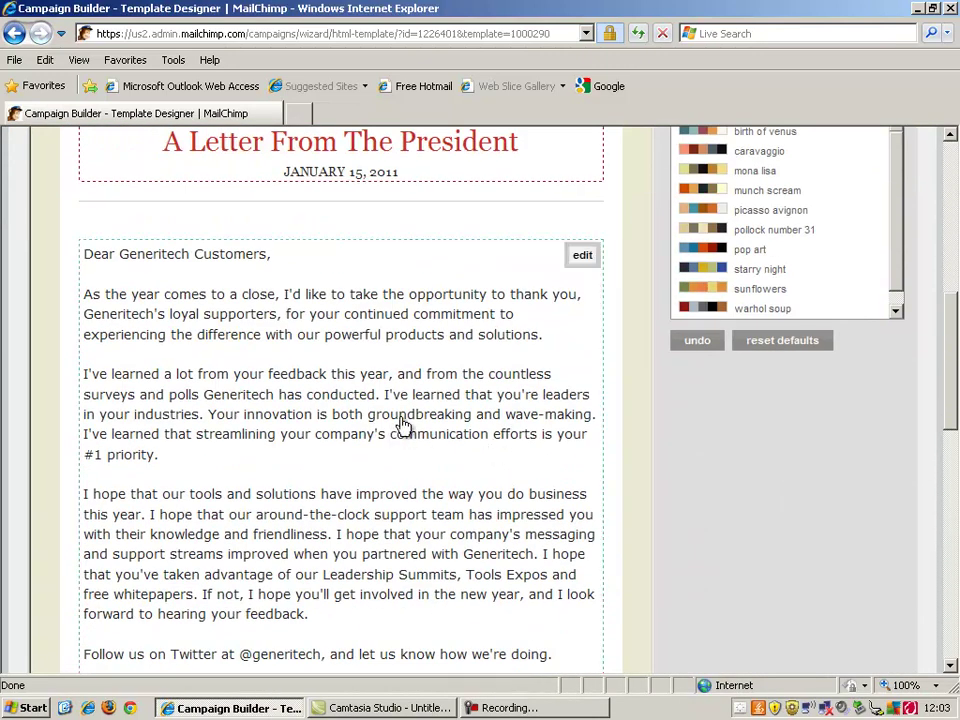
{"action": "left_click", "coordinate": [582, 256]}
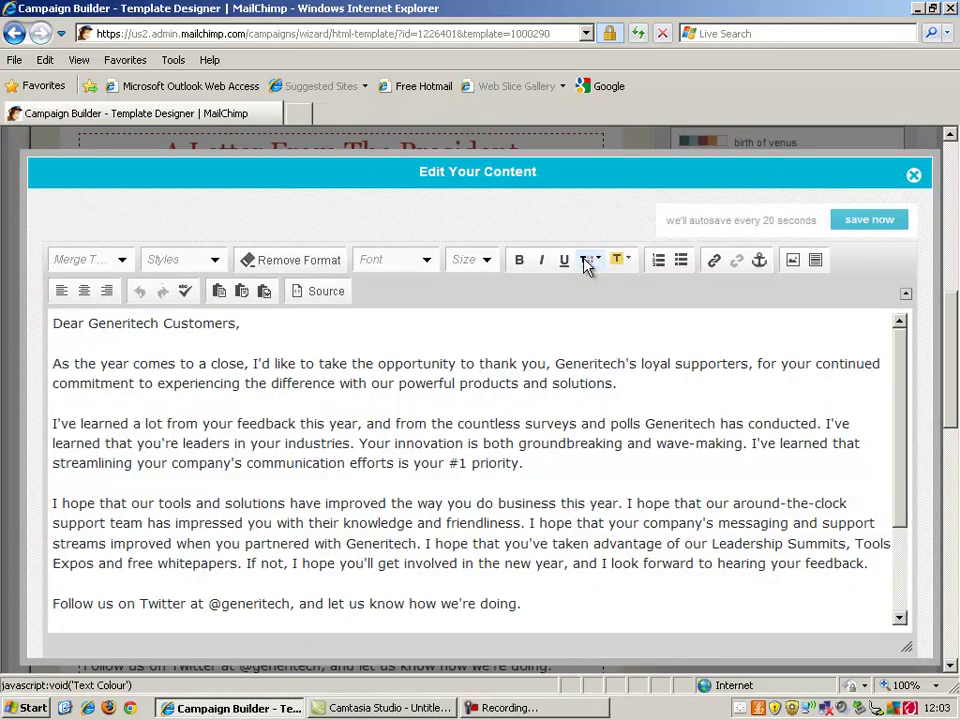
{"action": "key", "text": "ctrl+a"}
{"action": "left_click", "coordinate": [547, 520]}
{"action": "key", "text": "ctrl+a"}
{"action": "key", "text": "Delete"}
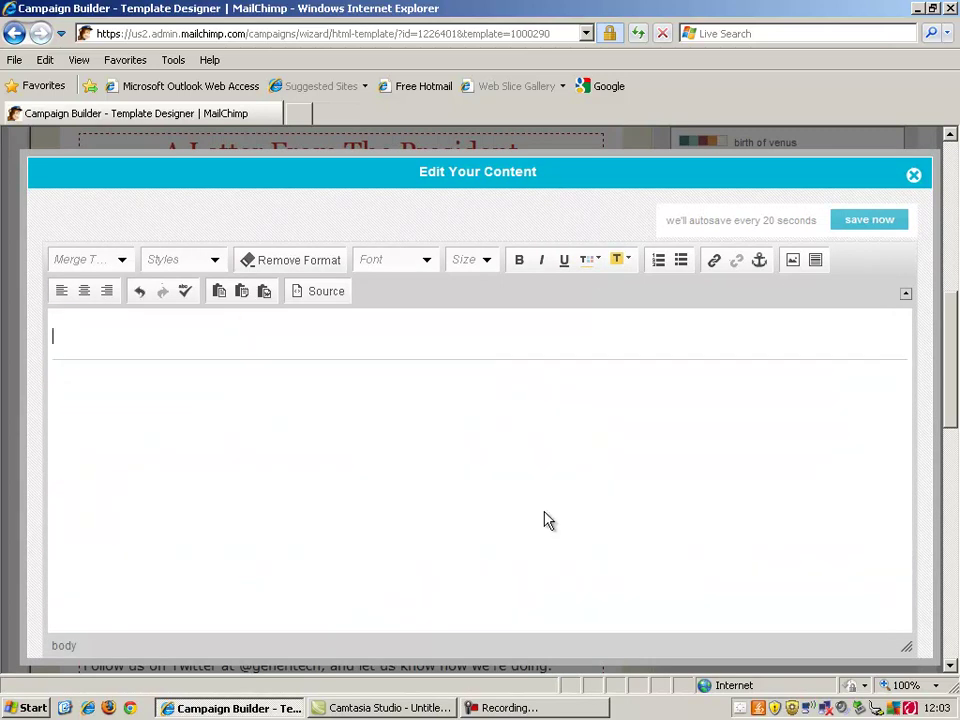
Write the email body as three separate lines: "Dear Reader,", "To download your free guide..." and "Just click here."
{"action": "type", "text": "Dear Rea"}
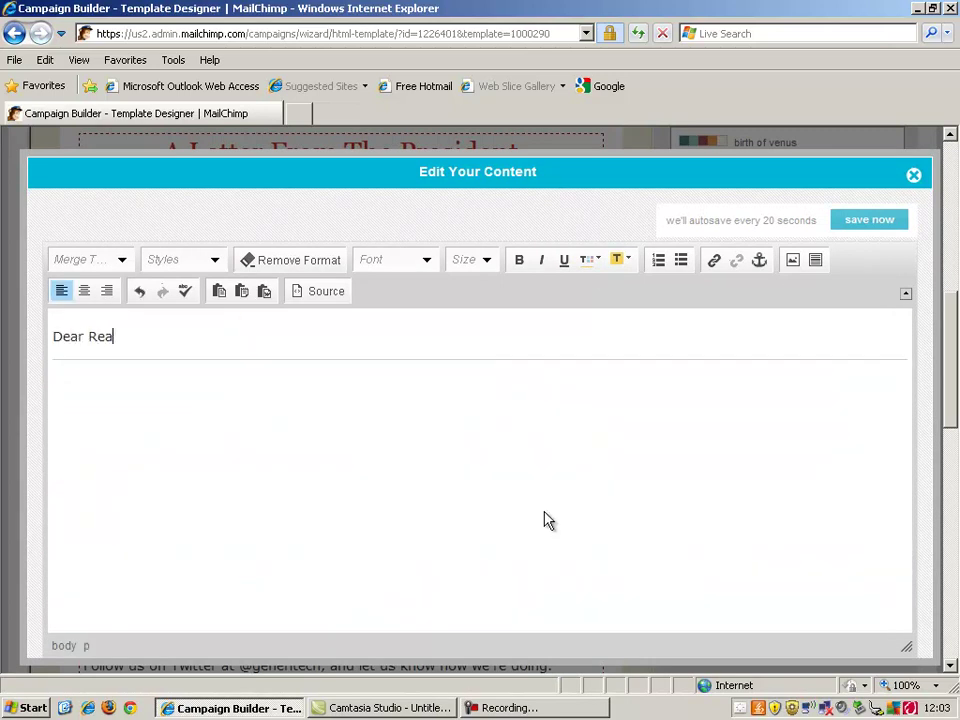
{"action": "type", "text": "der,"}
{"action": "key", "text": "Return"}
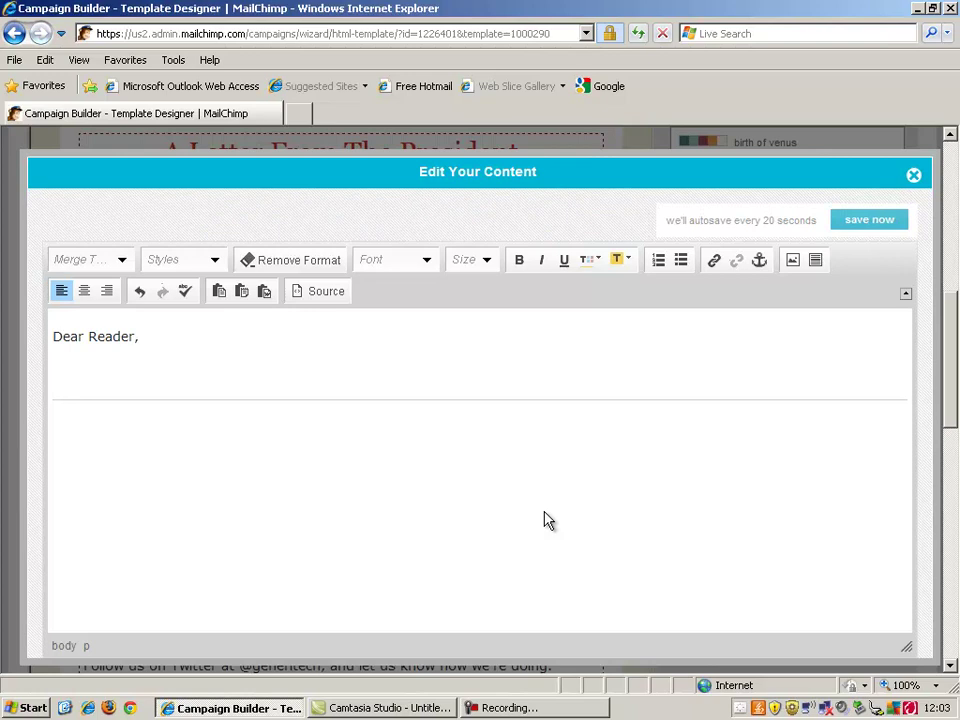
{"action": "type", "text": "To download your free guide..."}
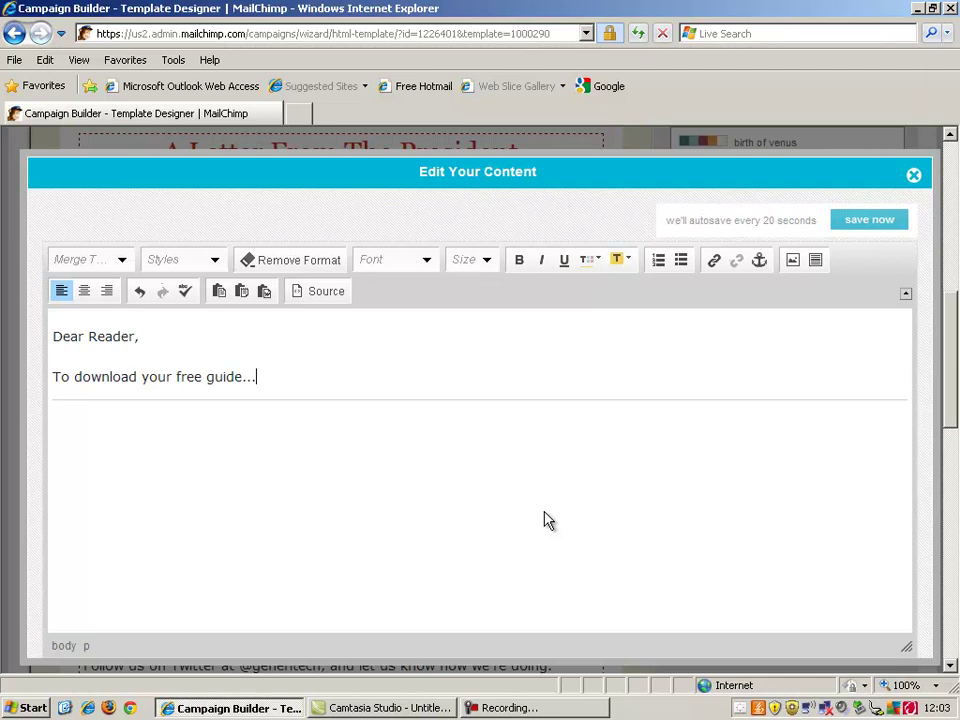
{"action": "key", "text": "Return"}
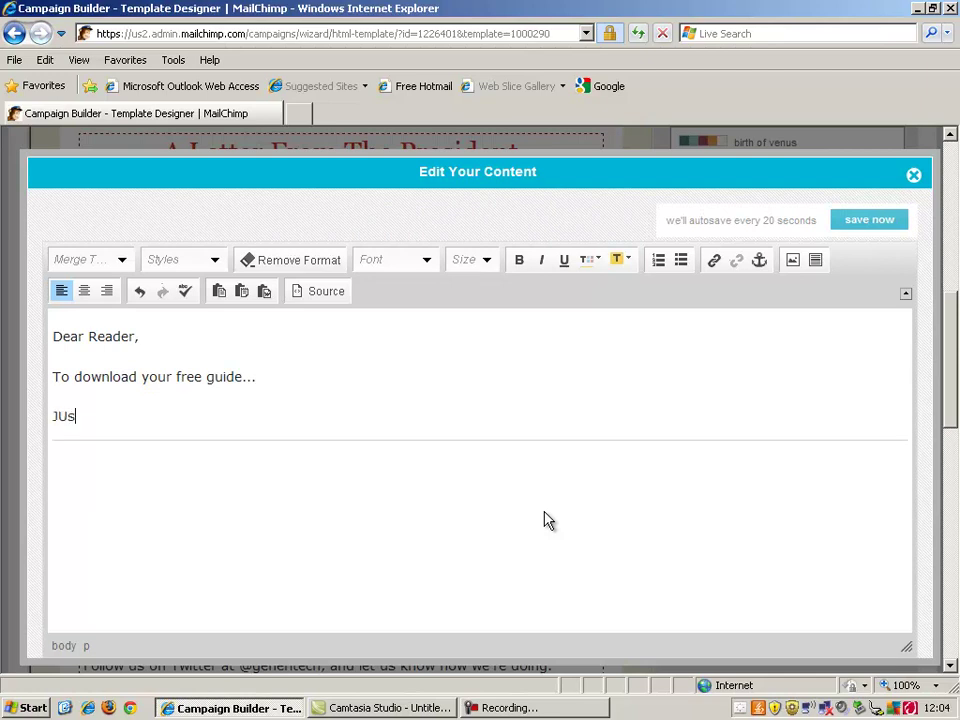
{"action": "type", "text": "t click"}
{"action": "key", "text": "BackSpace"}
{"action": "key", "text": "BackSpace"}
{"action": "key", "text": "BackSpace"}
{"action": "key", "text": "BackSpace"}
{"action": "key", "text": "BackSpace"}
{"action": "key", "text": "BackSpace"}
{"action": "key", "text": "BackSpace"}
{"action": "key", "text": "BackSpace"}
{"action": "key", "text": "BackSpace"}
{"action": "type", "text": "ust click here."}
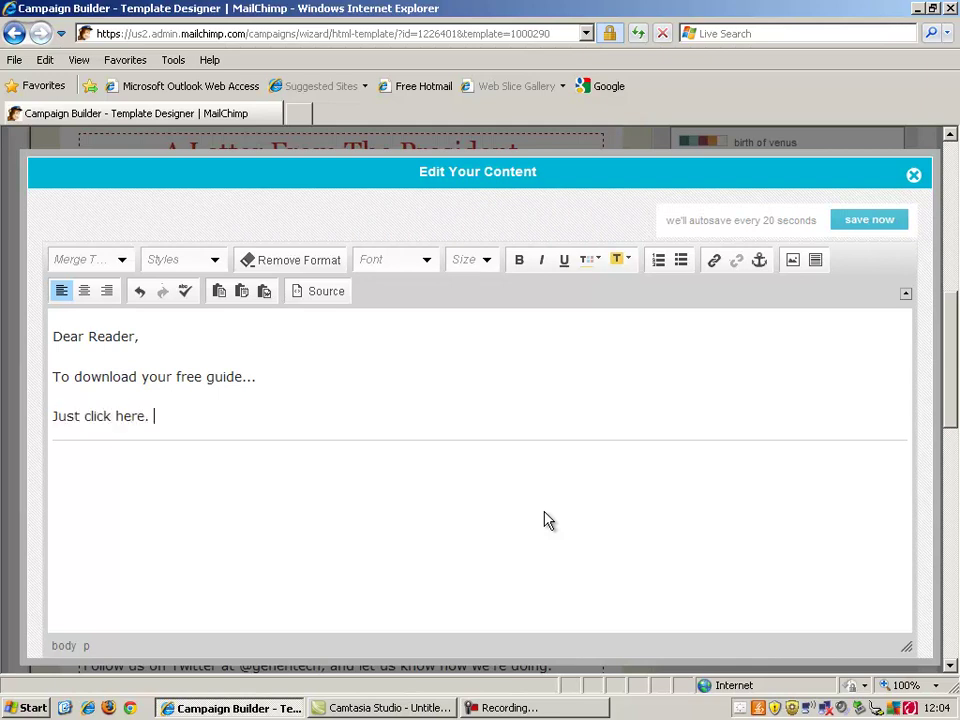
{"action": "key", "text": "BackSpace"}
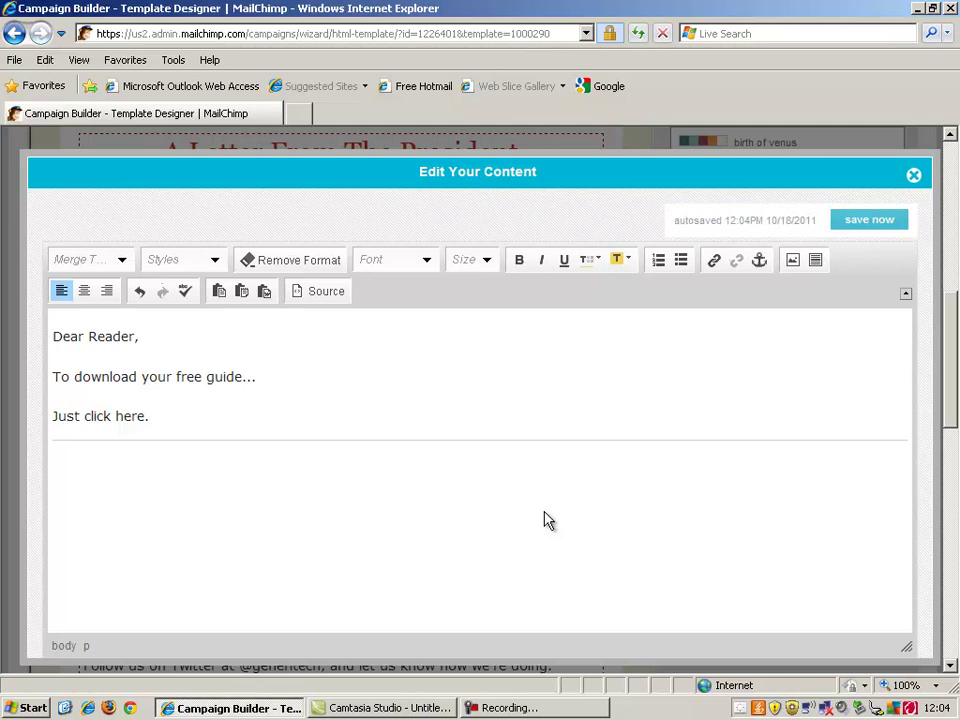
{"action": "key", "text": "shift+Left"}
{"action": "key", "text": "shift+Left"}
{"action": "key", "text": "shift+Left"}
{"action": "key", "text": "shift+Left"}
{"action": "key", "text": "shift+Left"}
{"action": "key", "text": "shift+Left"}
{"action": "key", "text": "shift+Left"}
{"action": "key", "text": "shift+Left"}
{"action": "key", "text": "shift+Left"}
{"action": "key", "text": "shift+Left"}
{"action": "key", "text": "shift+Left"}
{"action": "key", "text": "shift+Left"}
{"action": "key", "text": "shift+Left"}
{"action": "key", "text": "shift+Left"}
{"action": "key", "text": "shift+Left"}
{"action": "key", "text": "shift+Left"}
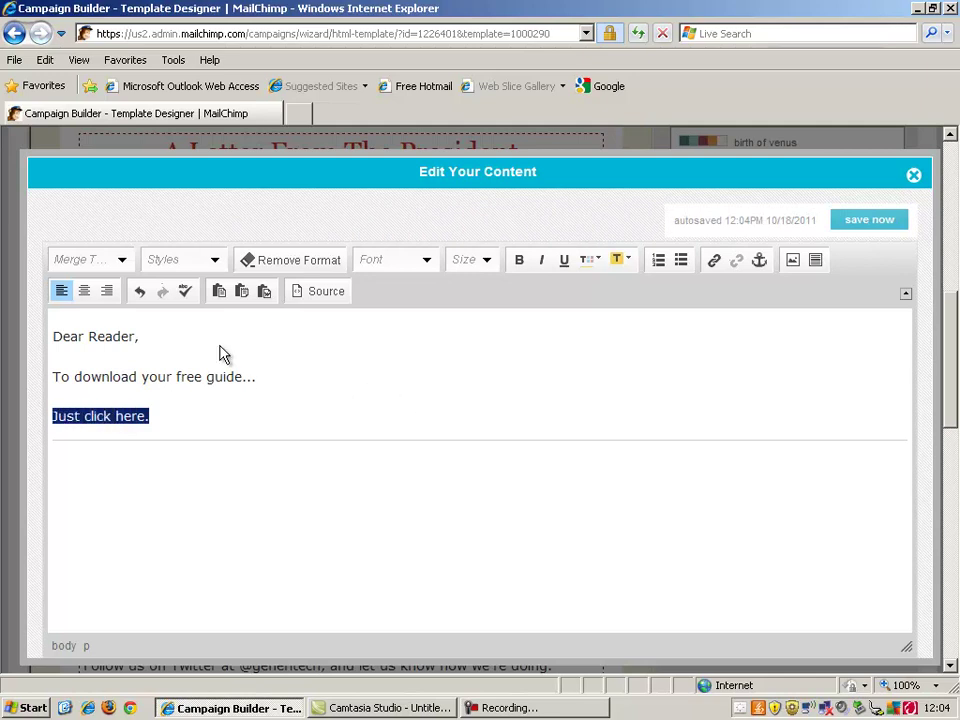
{"action": "left_click", "coordinate": [714, 261]}
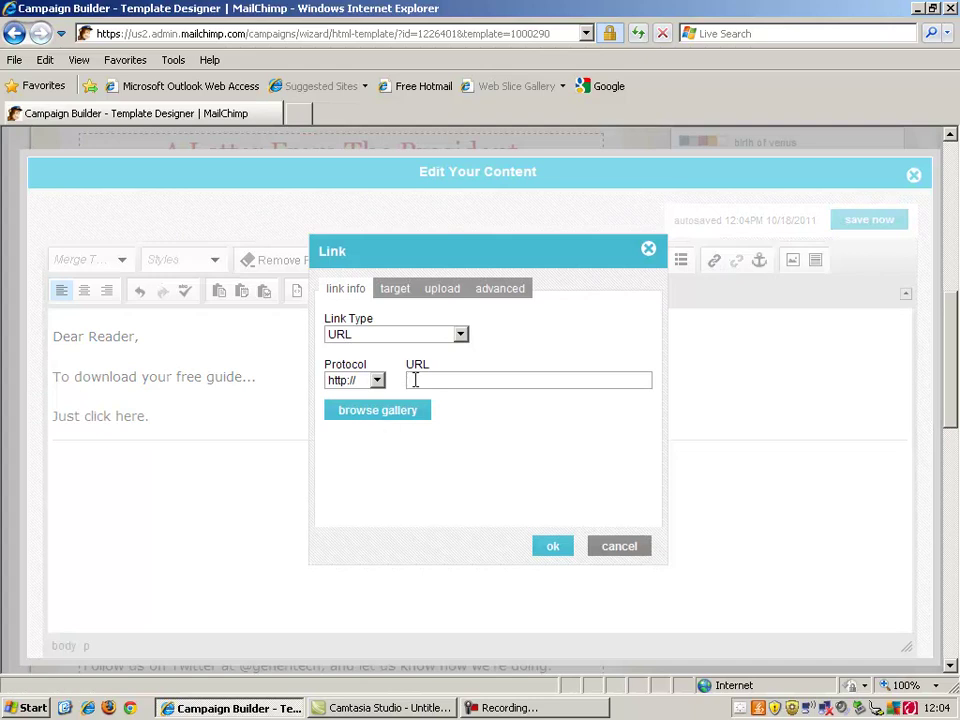
{"action": "key", "text": "ctrl+v"}
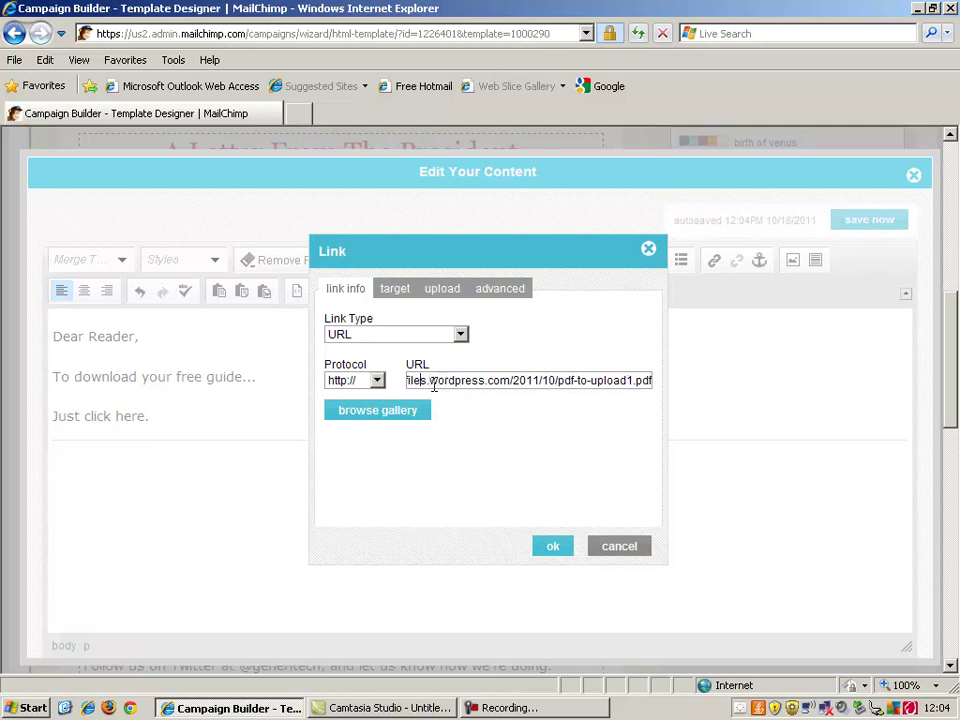
{"action": "key", "text": "Home"}
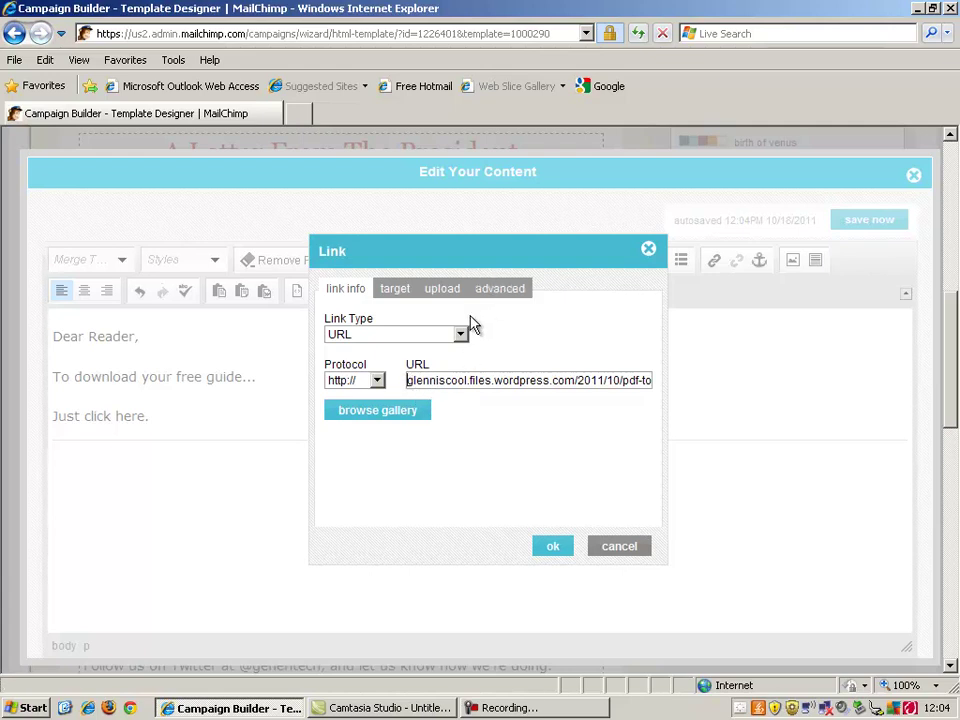
Set the link's target to New Window (_blank), apply the link and save the edited content
{"action": "left_click", "coordinate": [395, 290]}
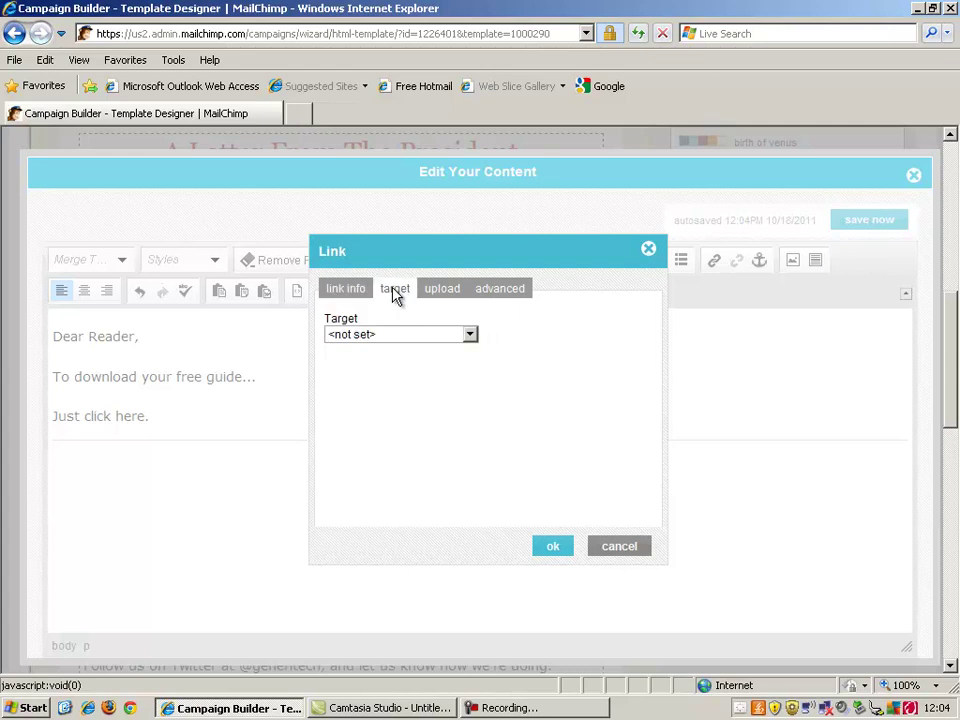
{"action": "left_click", "coordinate": [417, 335]}
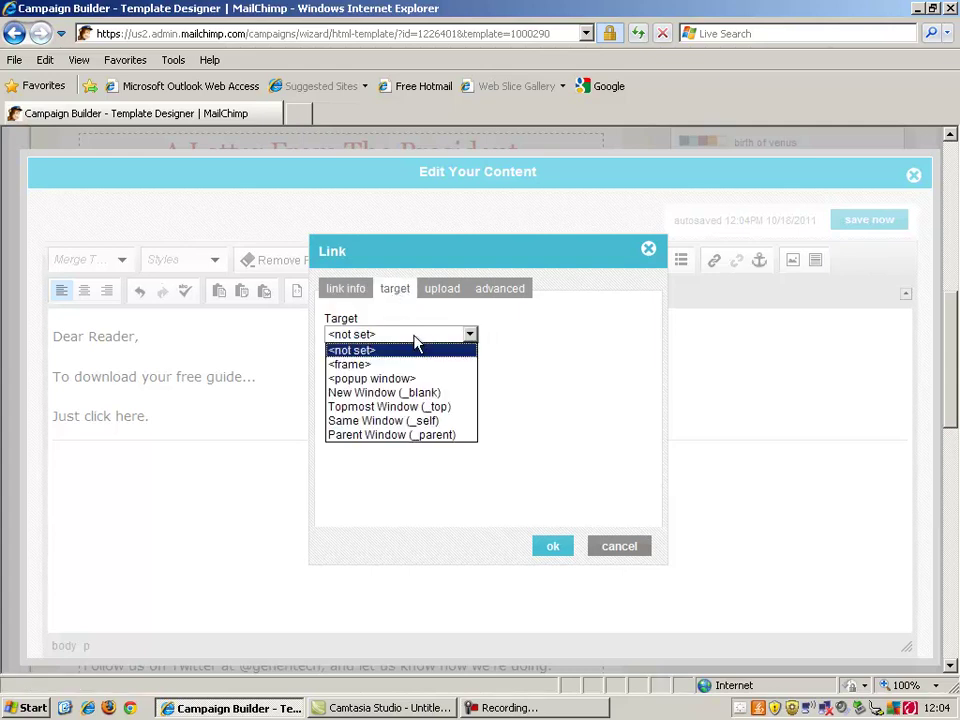
{"action": "left_click", "coordinate": [416, 396]}
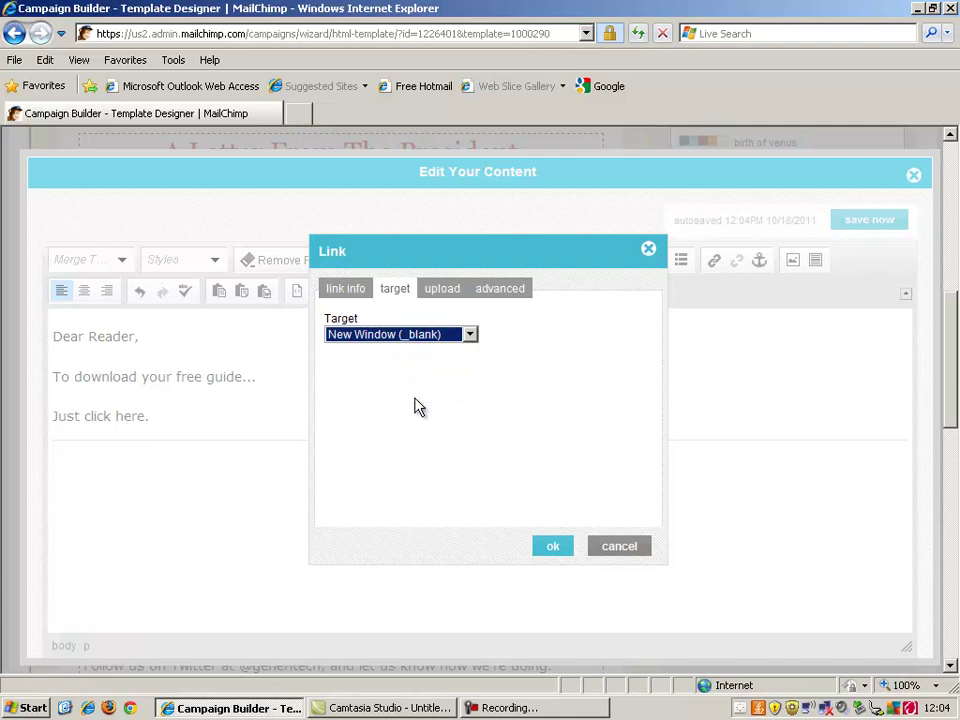
{"action": "left_click", "coordinate": [350, 289]}
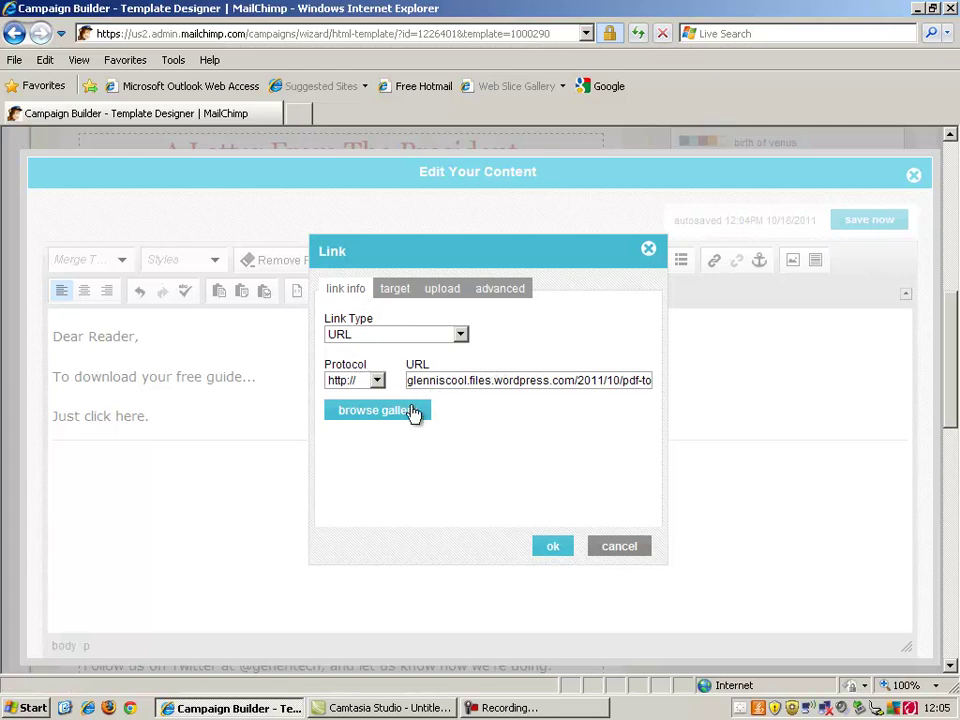
{"action": "left_click", "coordinate": [555, 547]}
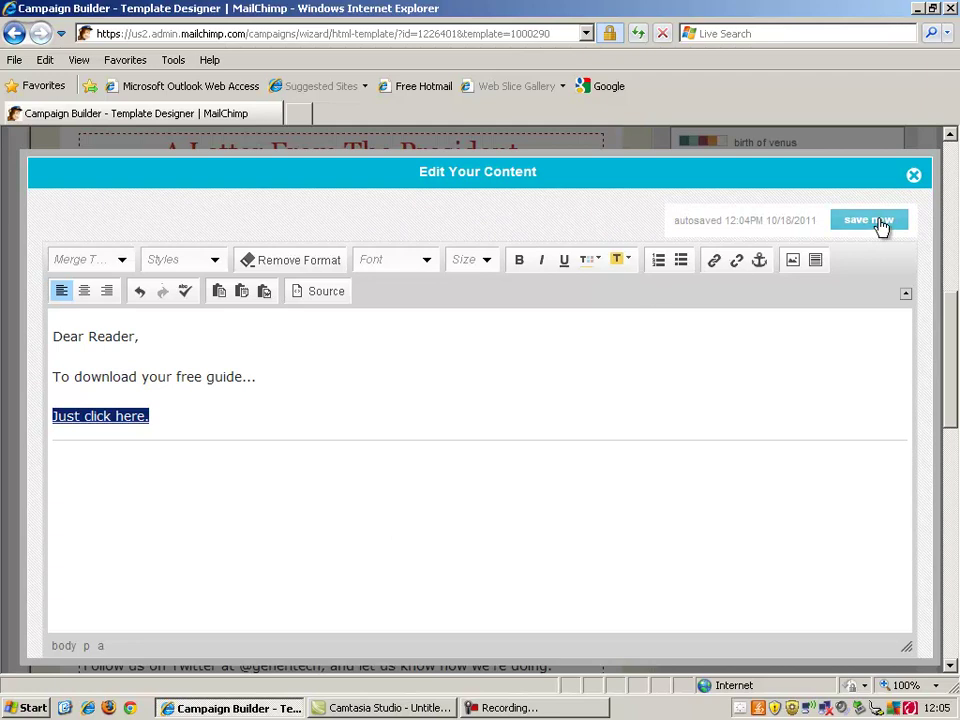
{"action": "left_click", "coordinate": [830, 220]}
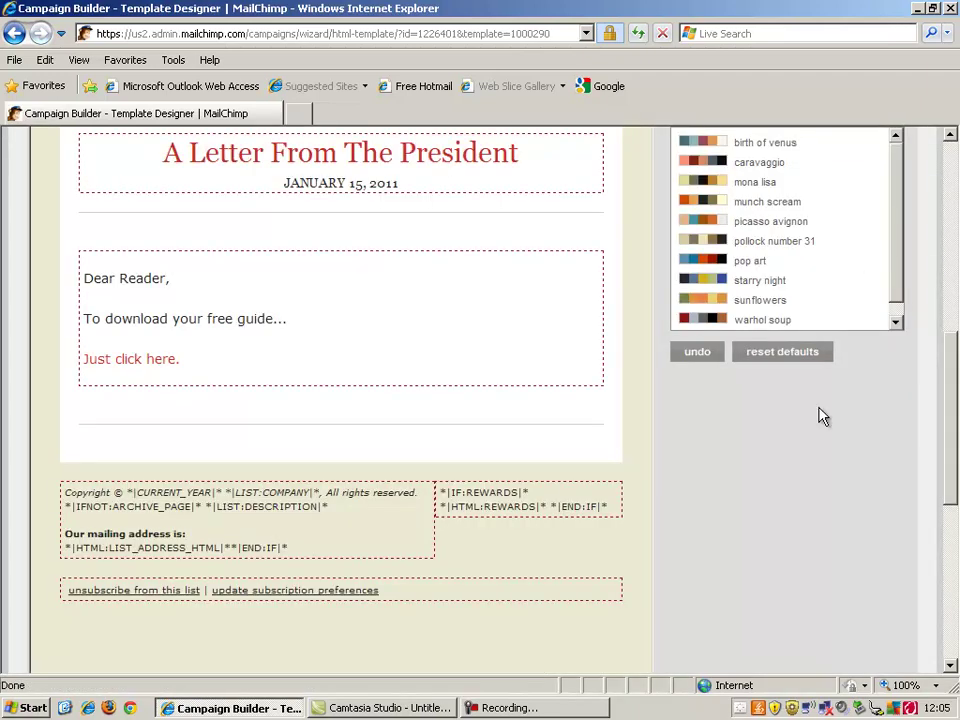
Try to open the email's popup preview and set the browser to always allow pop-ups from this site
{"action": "left_click_drag", "start_coordinate": [949, 403], "coordinate": [957, 340]}
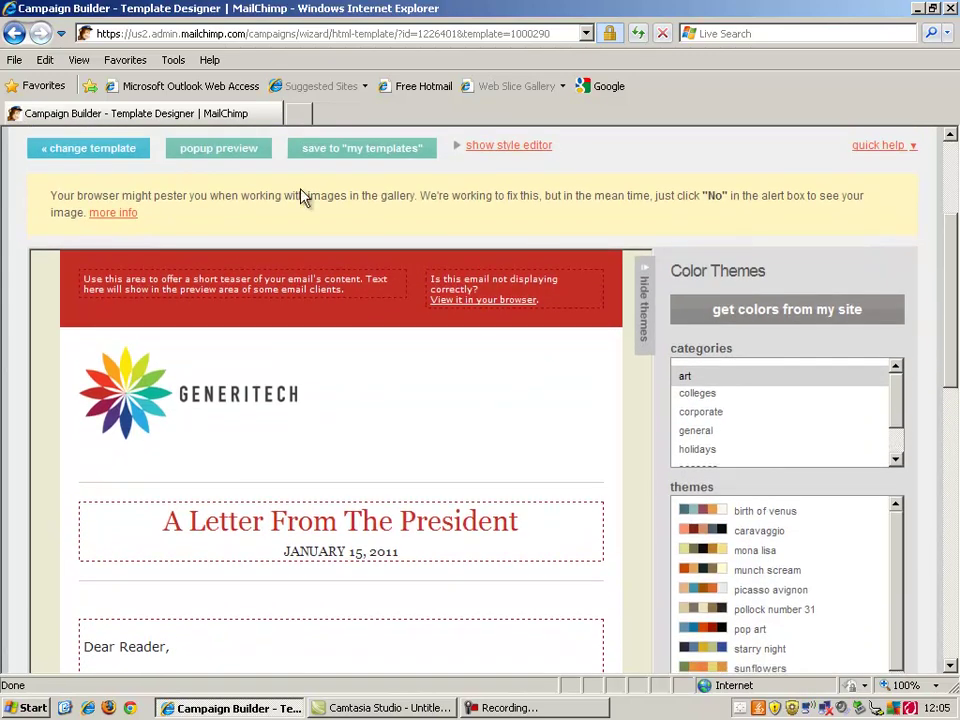
{"action": "left_click", "coordinate": [208, 149]}
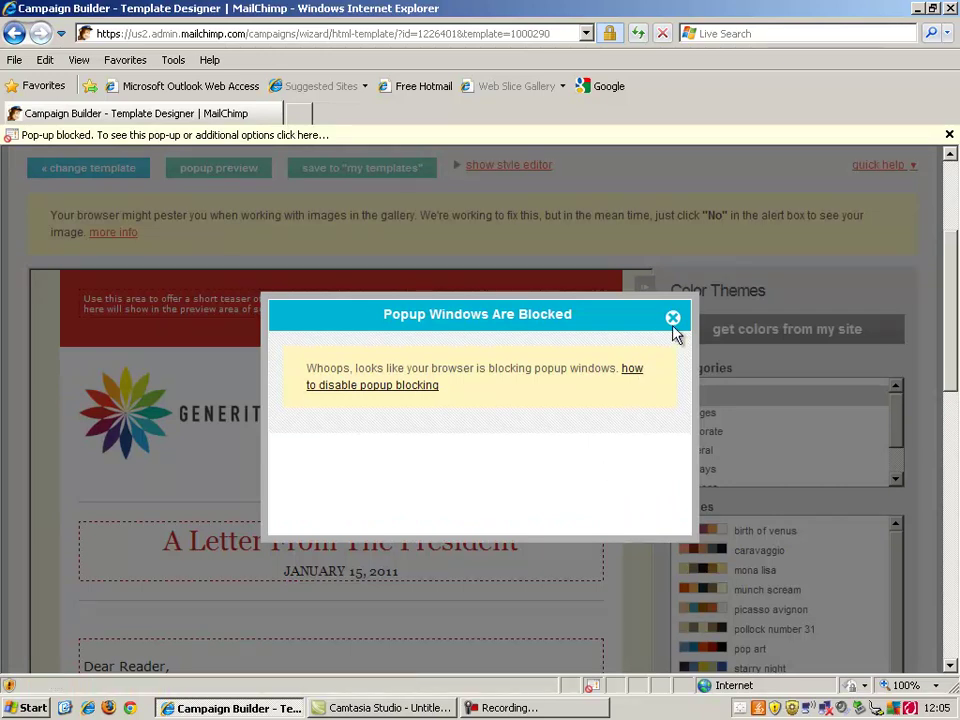
{"action": "left_click", "coordinate": [560, 138]}
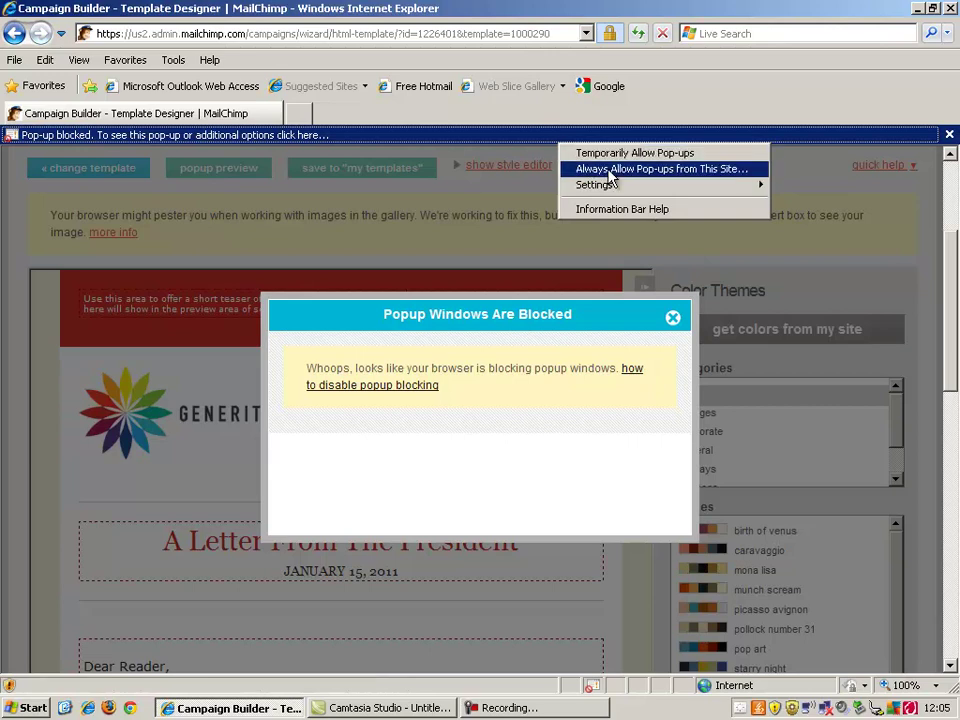
{"action": "left_click", "coordinate": [607, 168]}
{"action": "left_click", "coordinate": [452, 381]}
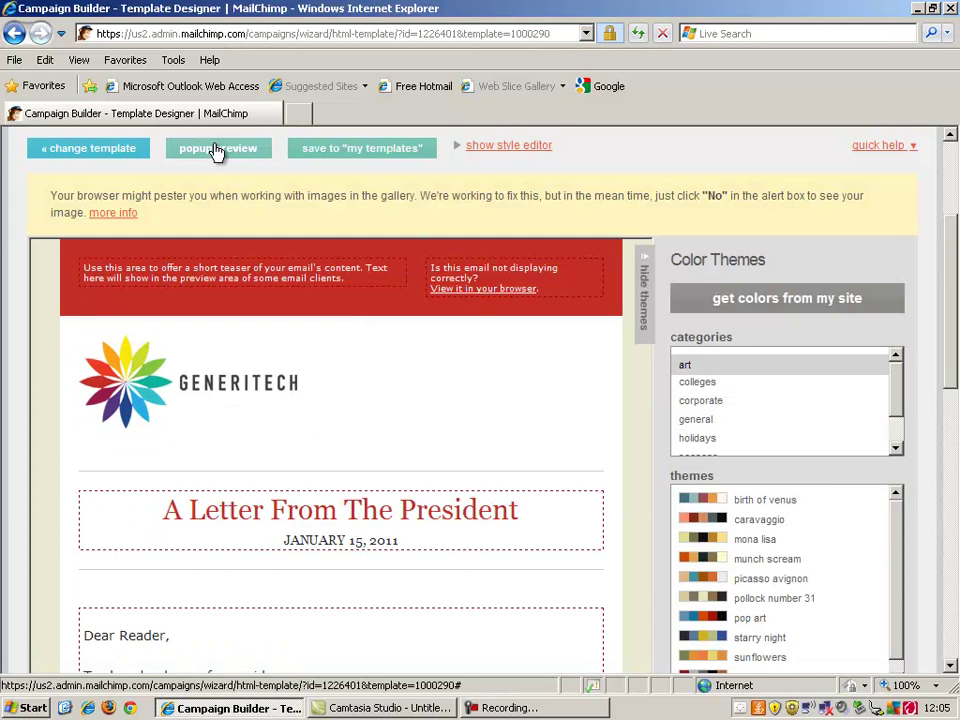
Open the email's popup preview and follow the "Just click here." link to test the guide download
{"action": "left_click", "coordinate": [215, 150]}
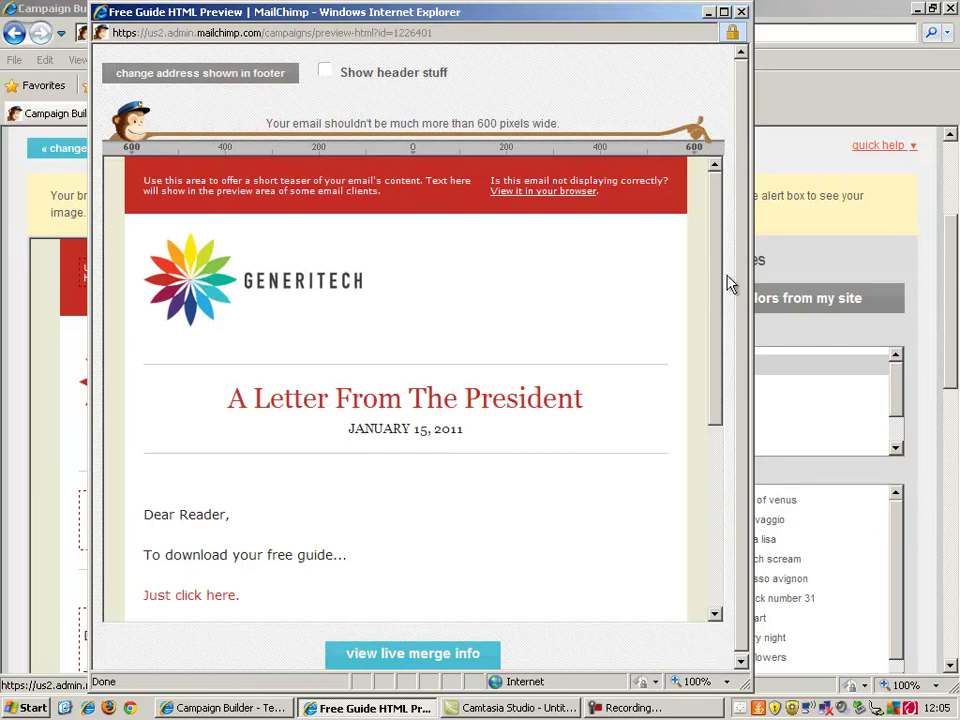
{"action": "scroll", "coordinate": [722, 340], "scroll_direction": "down", "scroll_amount": 3}
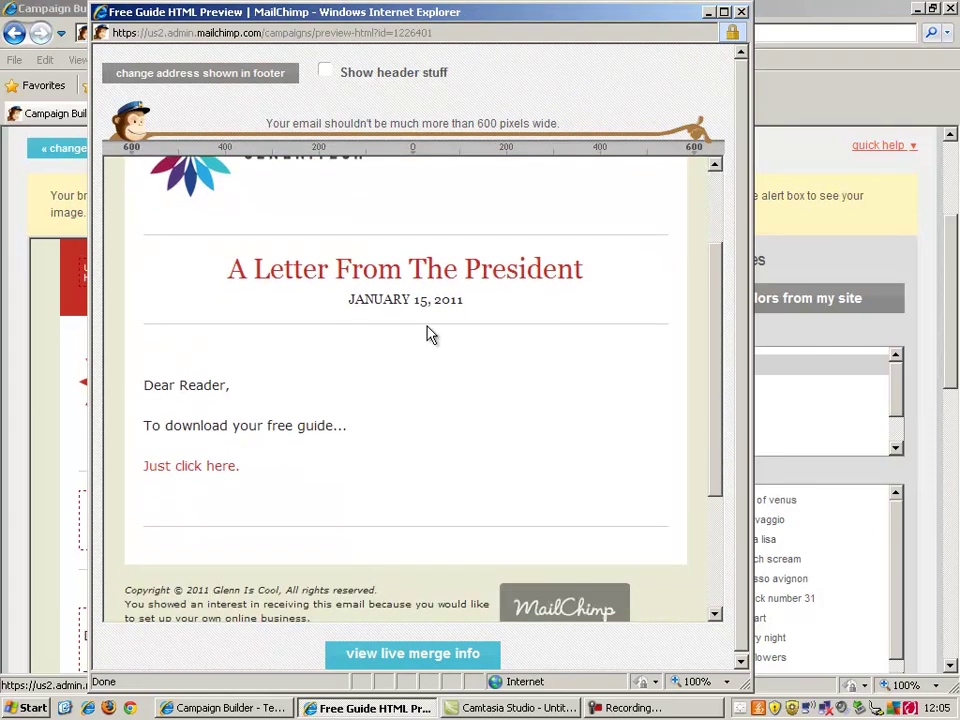
{"action": "left_click", "coordinate": [205, 468]}
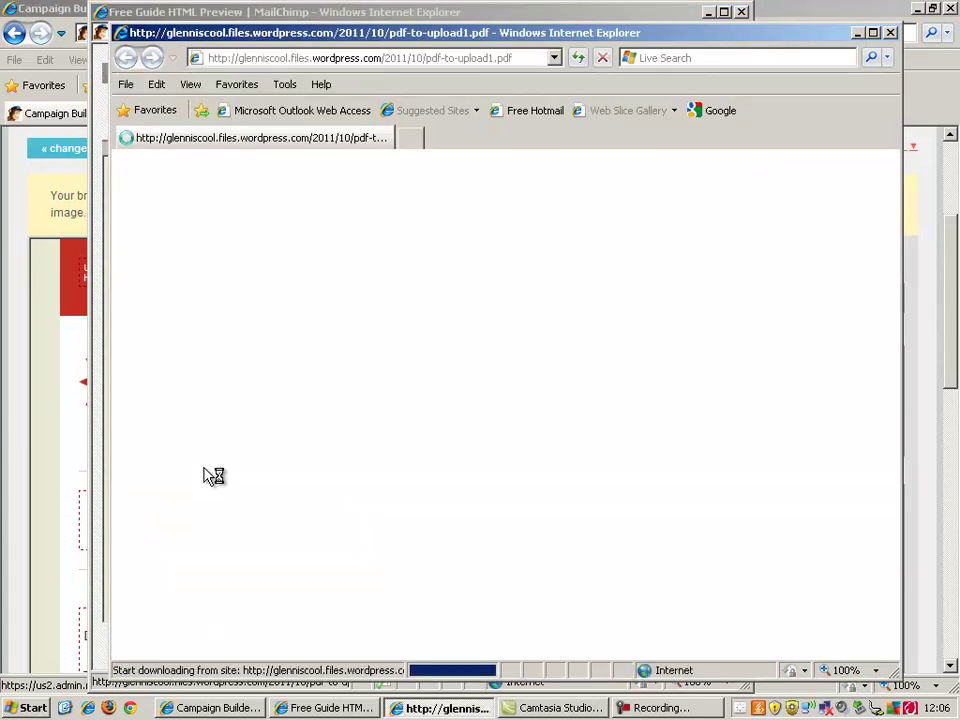
Enter the document open password for pdf-to-upload1.pdf, clearing the first entry and retyping it, to view the guide
{"action": "type", "text": "*****"}
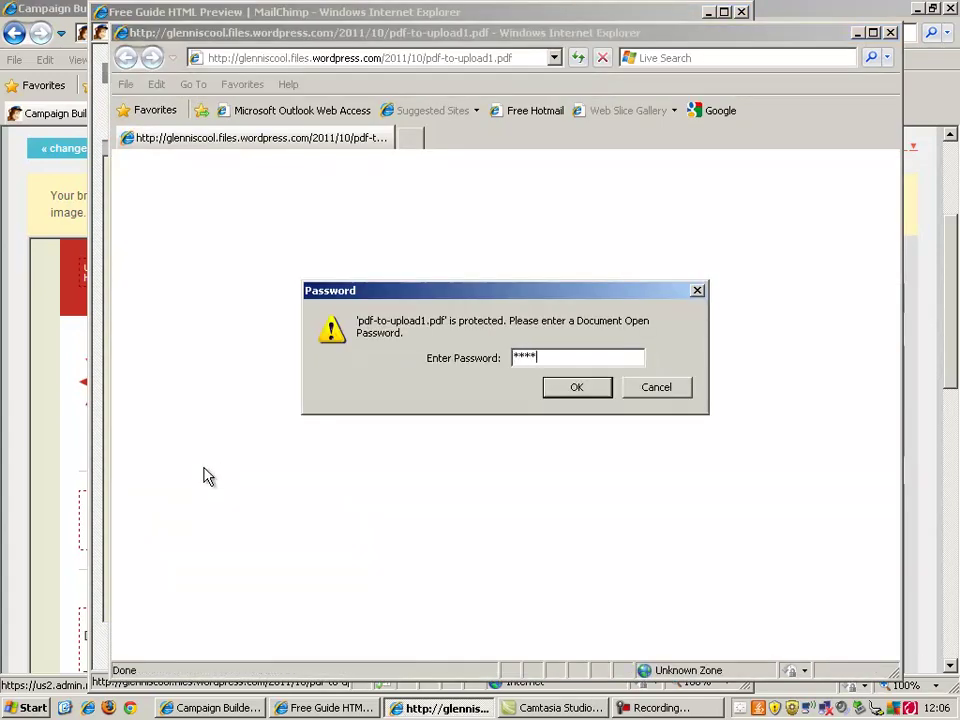
{"action": "key", "text": "BackSpace"}
{"action": "key", "text": "BackSpace"}
{"action": "key", "text": "BackSpace"}
{"action": "key", "text": "BackSpace"}
{"action": "key", "text": "BackSpace"}
{"action": "type", "text": "***********"}
{"action": "key", "text": "Return"}
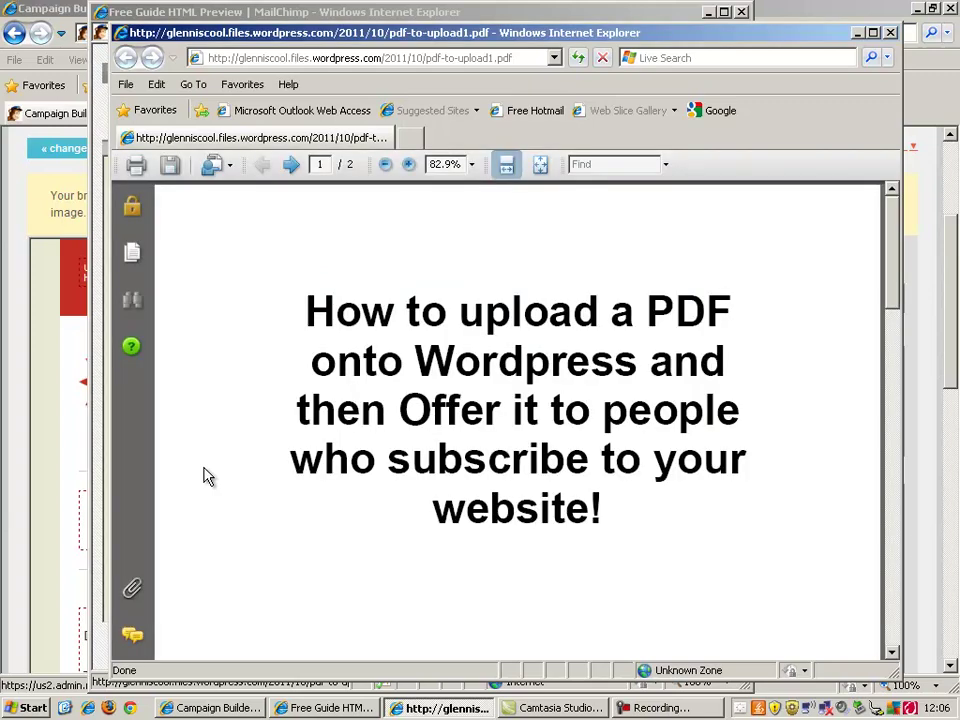
Close the opened PDF window and the email's HTML preview window to return to the template designer
{"action": "left_click", "coordinate": [101, 104]}
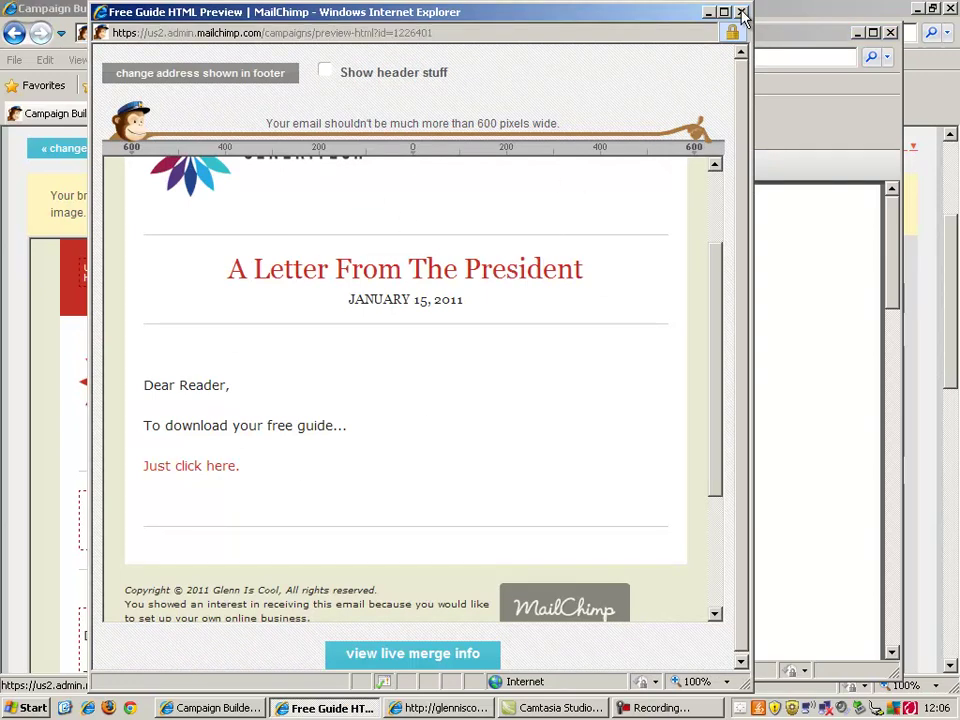
{"action": "left_click", "coordinate": [837, 152]}
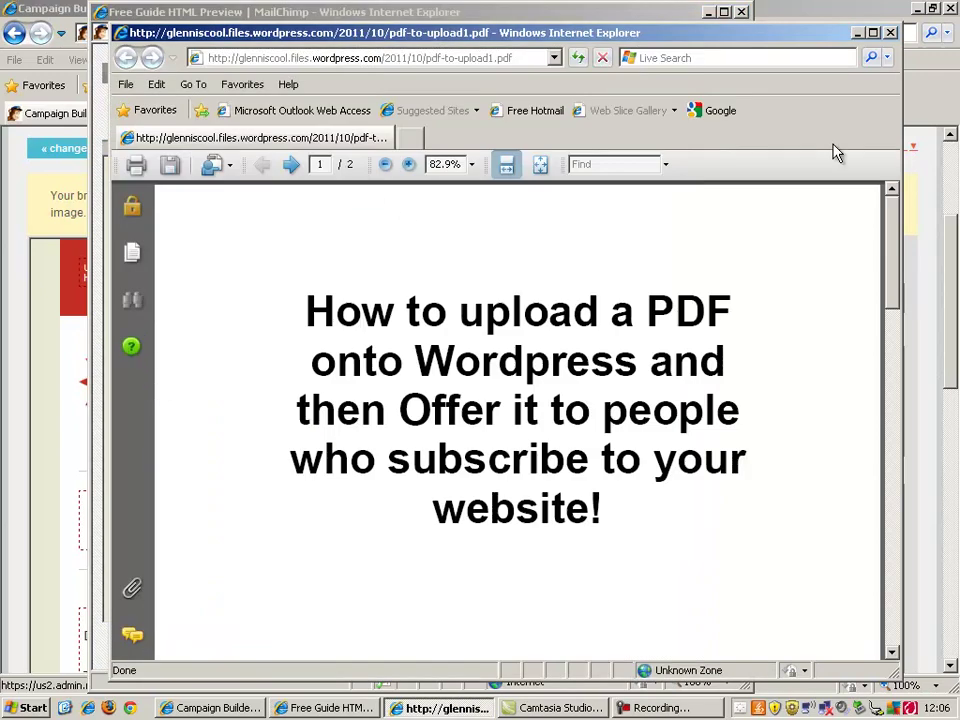
{"action": "left_click", "coordinate": [889, 33]}
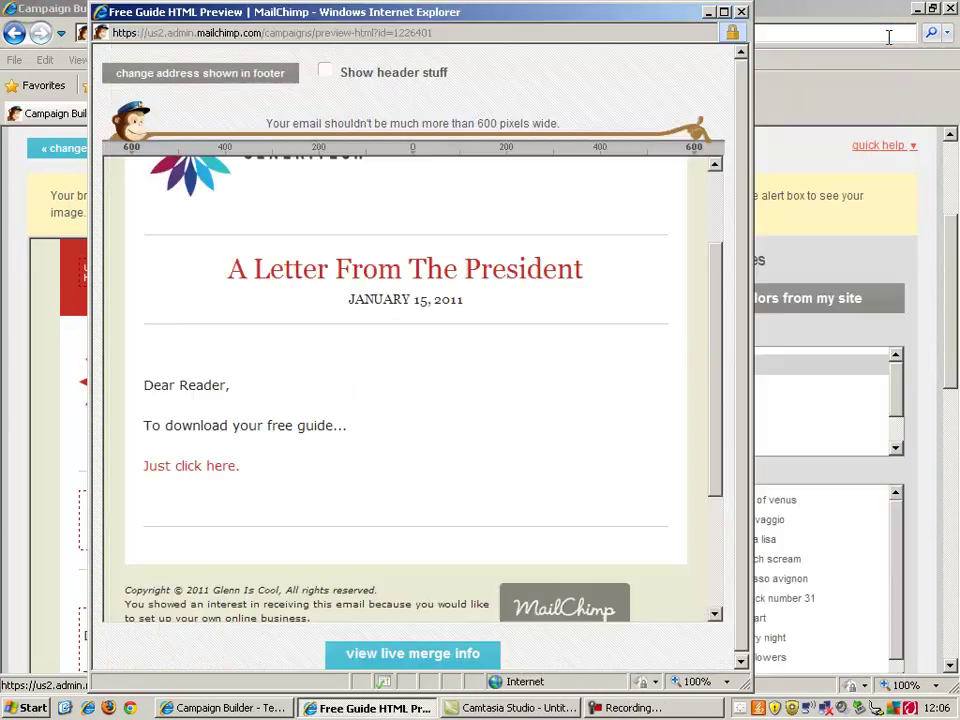
{"action": "left_click", "coordinate": [741, 13]}
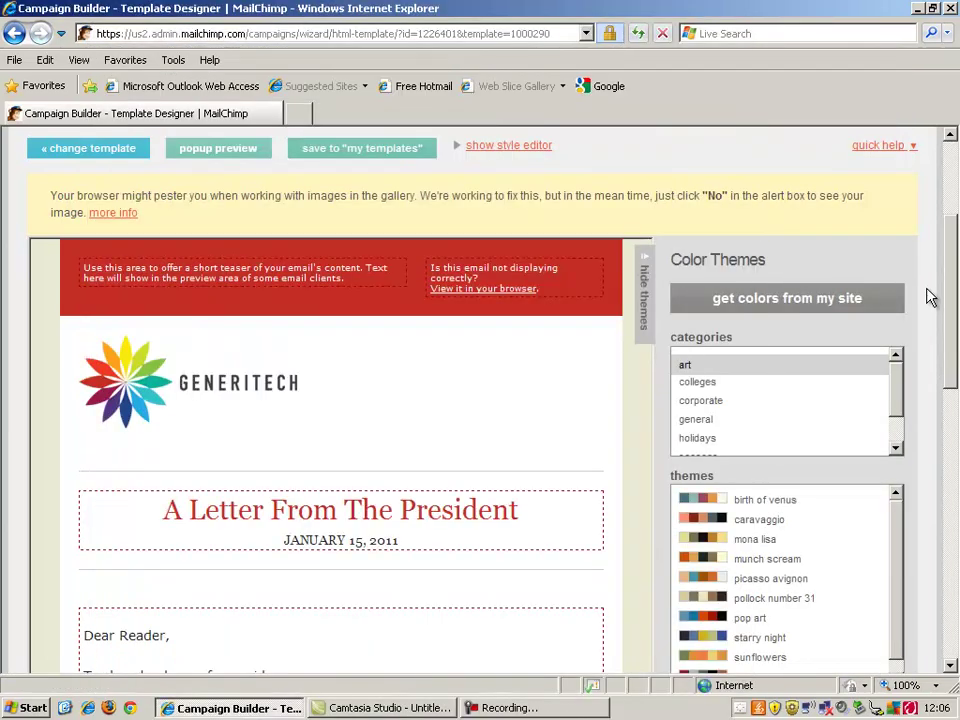
Advance the campaign past the template design and the automatically generated plain-text version to the confirmation step
{"action": "left_click_drag", "start_coordinate": [951, 303], "coordinate": [953, 505]}
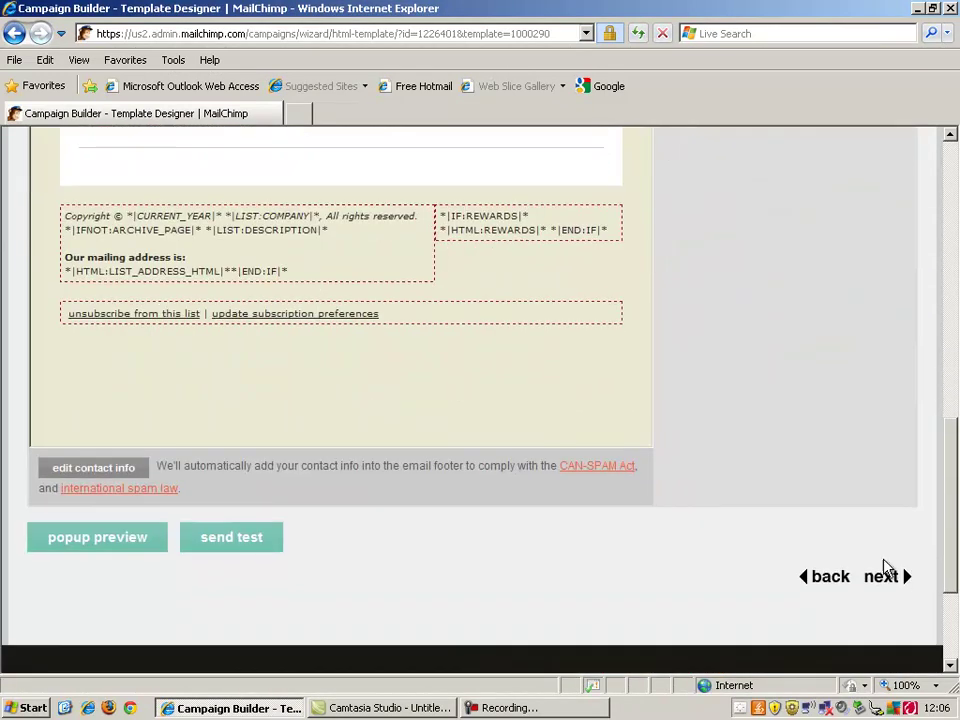
{"action": "left_click", "coordinate": [883, 580]}
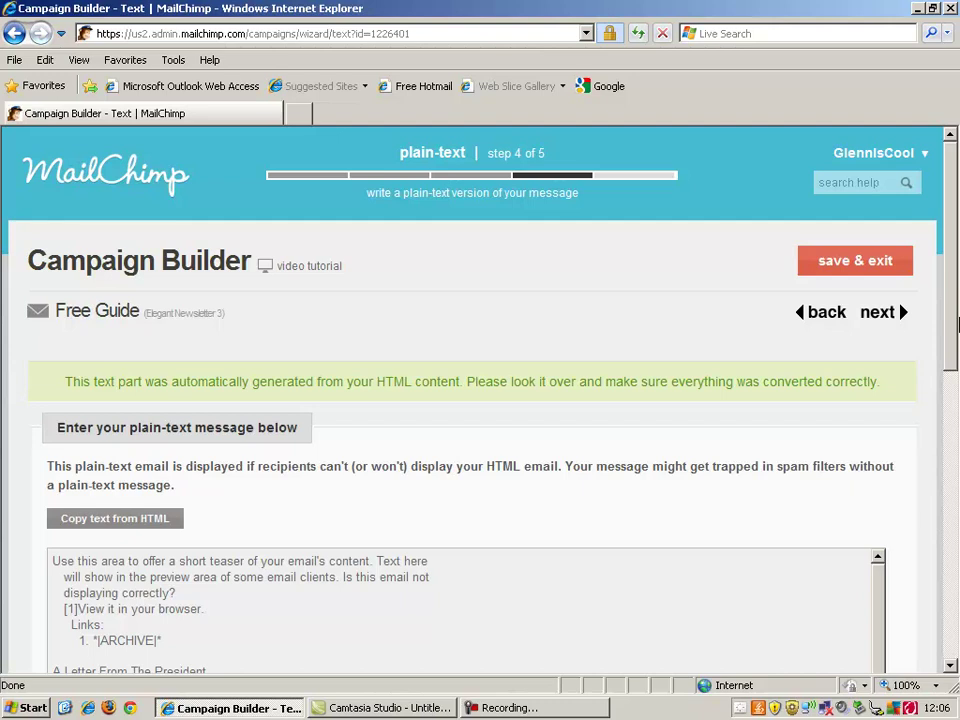
{"action": "left_click_drag", "start_coordinate": [955, 330], "coordinate": [945, 553]}
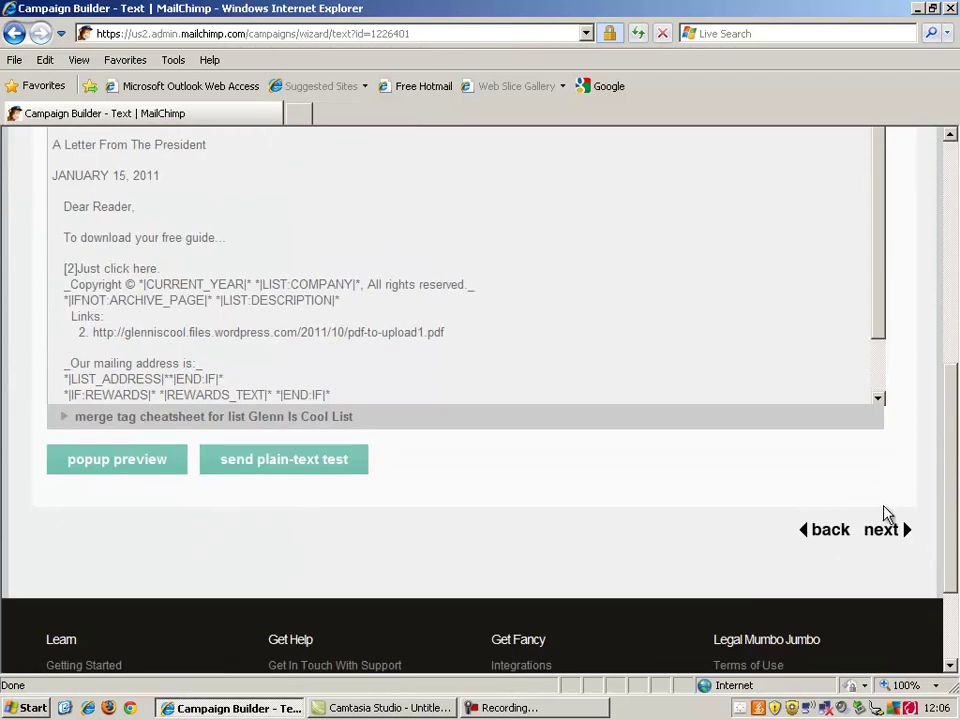
{"action": "left_click", "coordinate": [884, 533]}
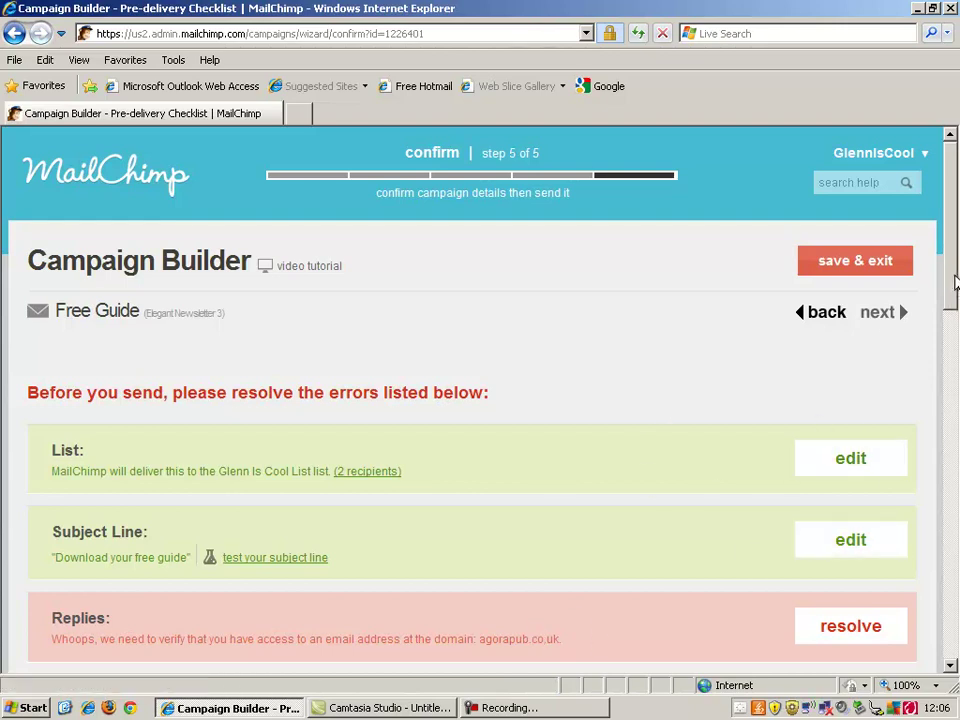
Review the pre-delivery checklist for the campaign's list, subject line, replies, tracking and email versions
{"action": "left_click_drag", "start_coordinate": [953, 288], "coordinate": [954, 359]}
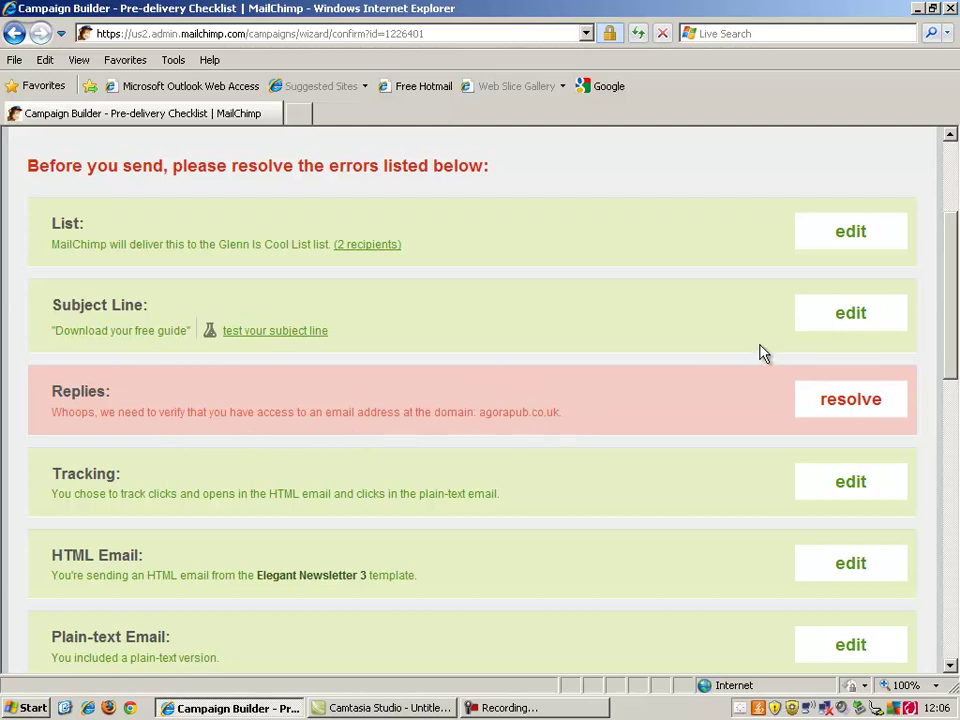
{"action": "mouse_move", "coordinate": [956, 311]}
{"action": "left_mouse_down"}
{"action": "mouse_move", "coordinate": [949, 418]}
{"action": "mouse_move", "coordinate": [957, 312]}
{"action": "left_mouse_up"}
{"action": "scroll", "coordinate": [956, 311], "scroll_direction": "up", "scroll_amount": 2}
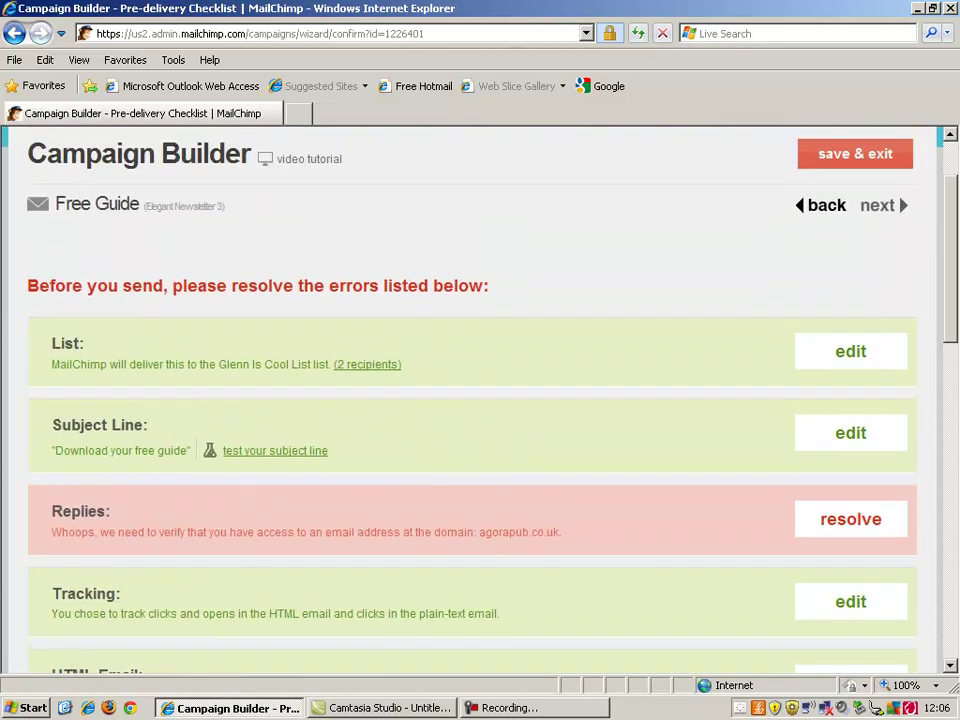
{"action": "scroll", "coordinate": [955, 243], "scroll_direction": "up", "scroll_amount": 2}
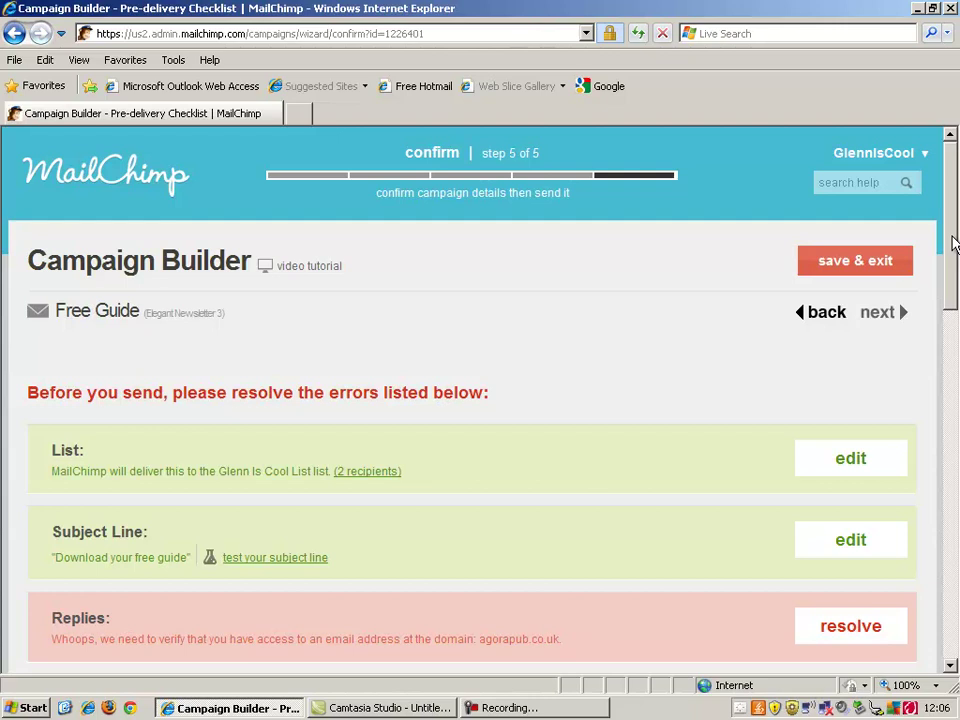
{"action": "left_click_drag", "start_coordinate": [954, 242], "coordinate": [921, 250]}
{"action": "left_click_drag", "start_coordinate": [951, 231], "coordinate": [946, 180]}
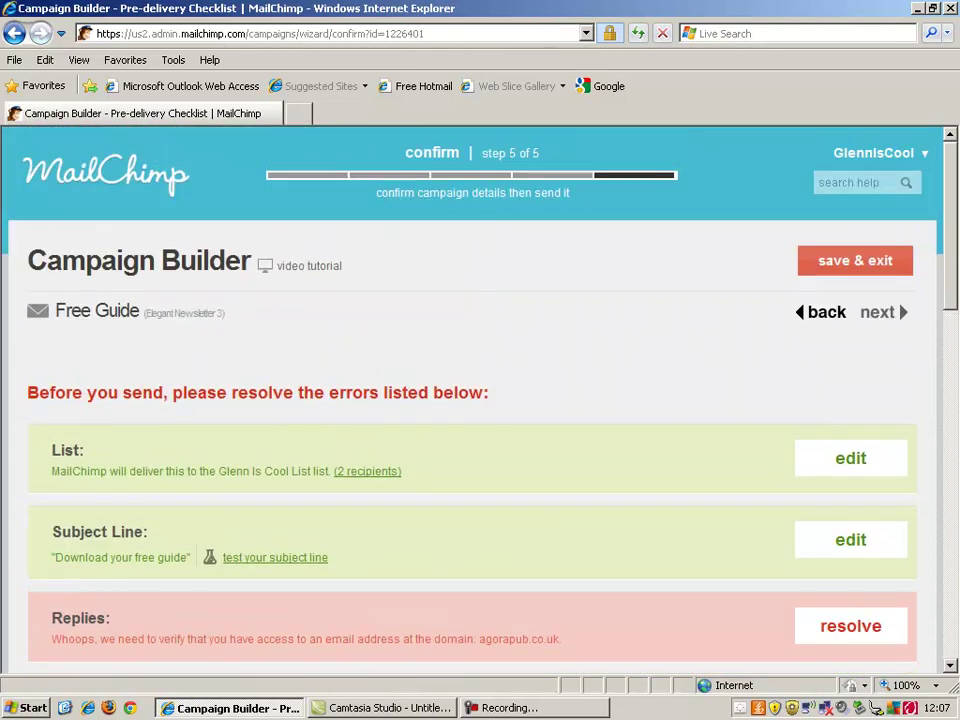